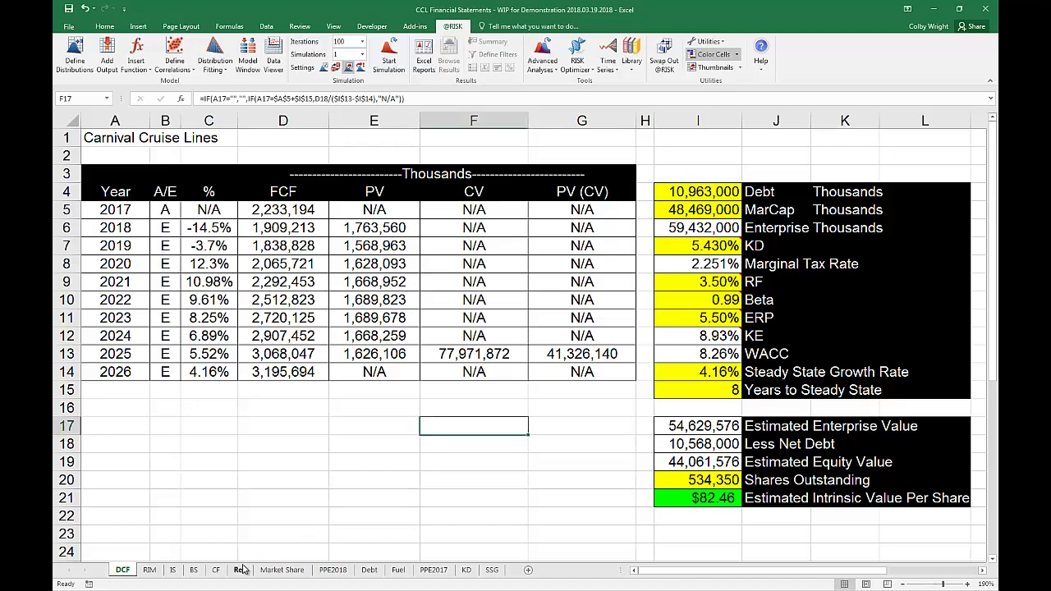
Step: Open the Rev sheet and review the 2018–2020 total passenger figures beneath the market share row
click(239, 570)
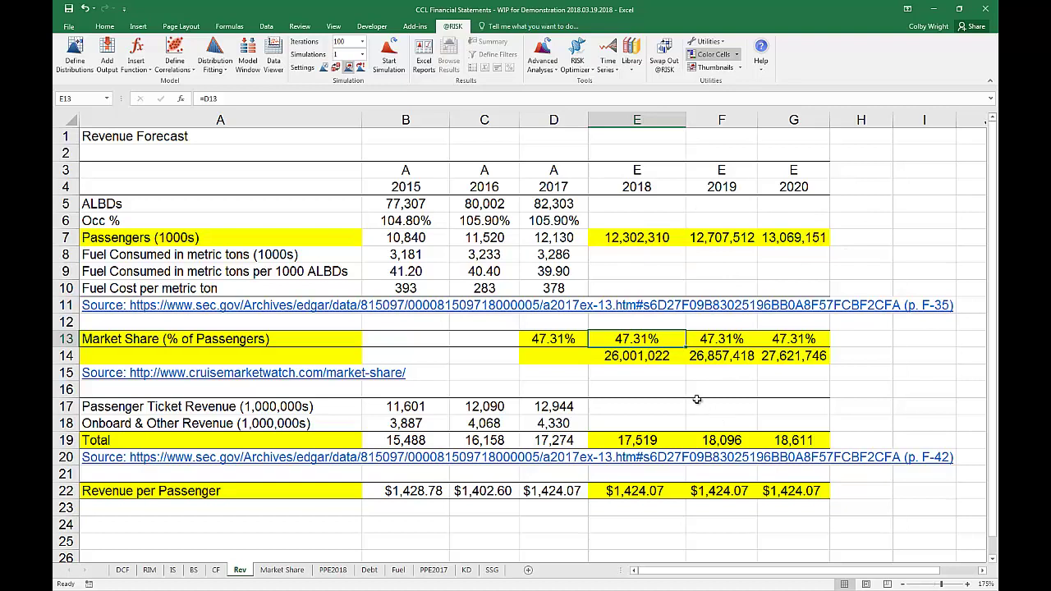
click(667, 361)
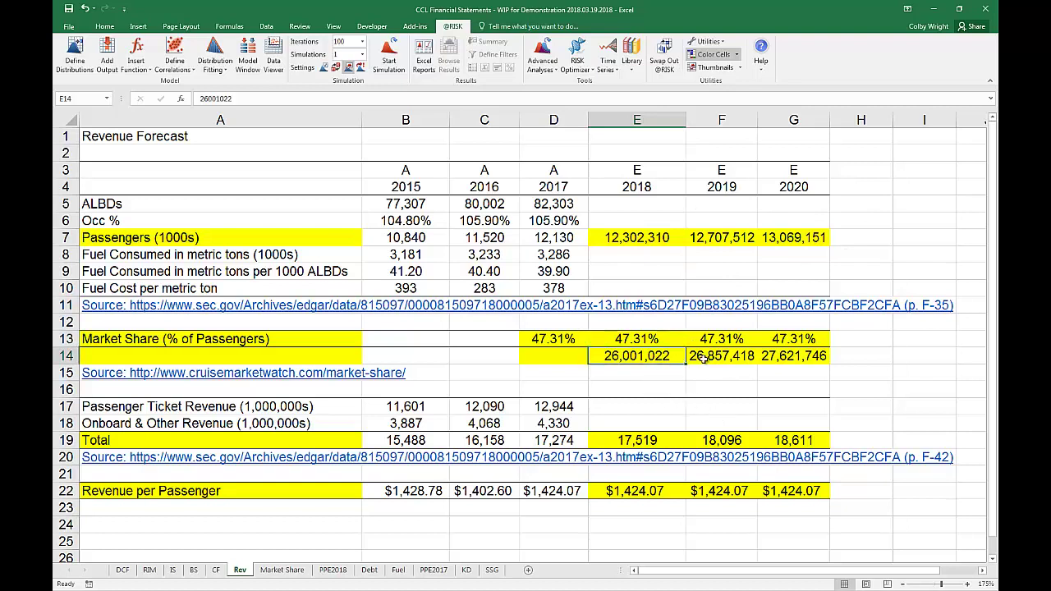
key(ctrl+c)
click(700, 359)
key(Escape)
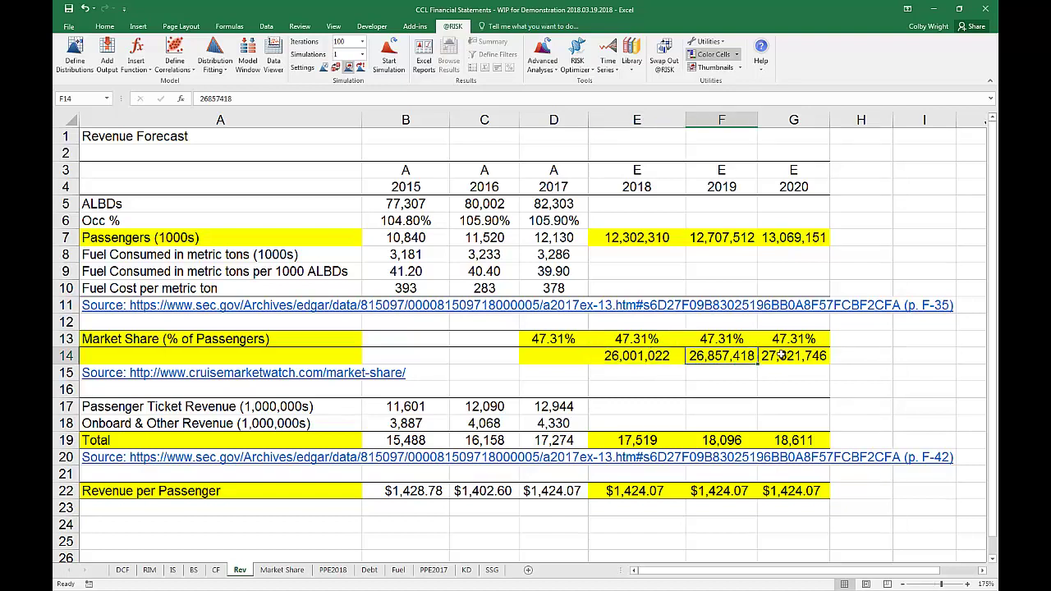
click(782, 356)
click(743, 359)
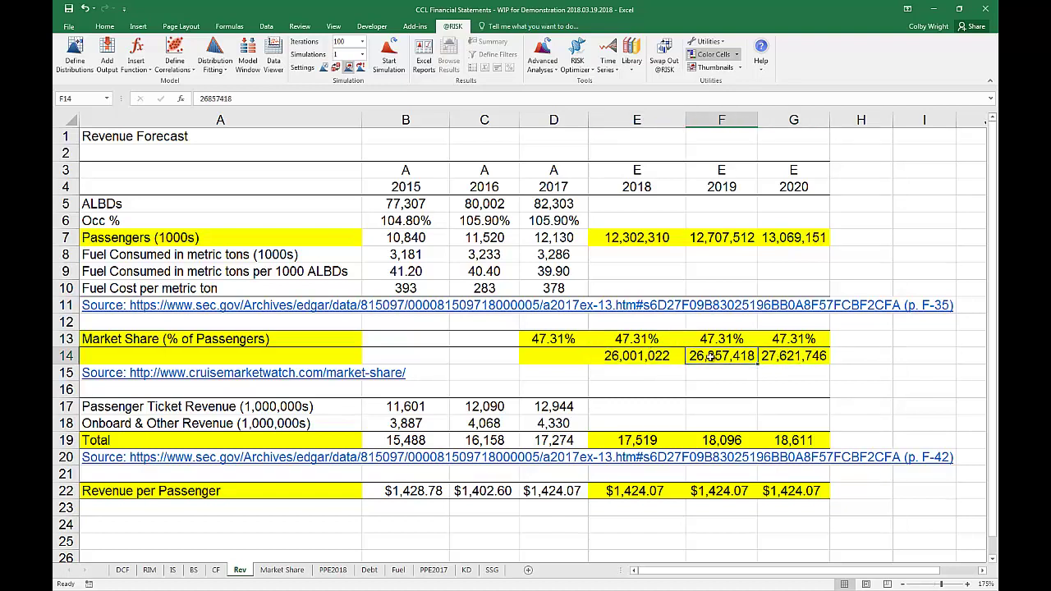
click(663, 356)
Step: Examine the 2017–2020 market share formulas, the total passenger inputs and the projected passengers for 2018–2020
click(561, 342)
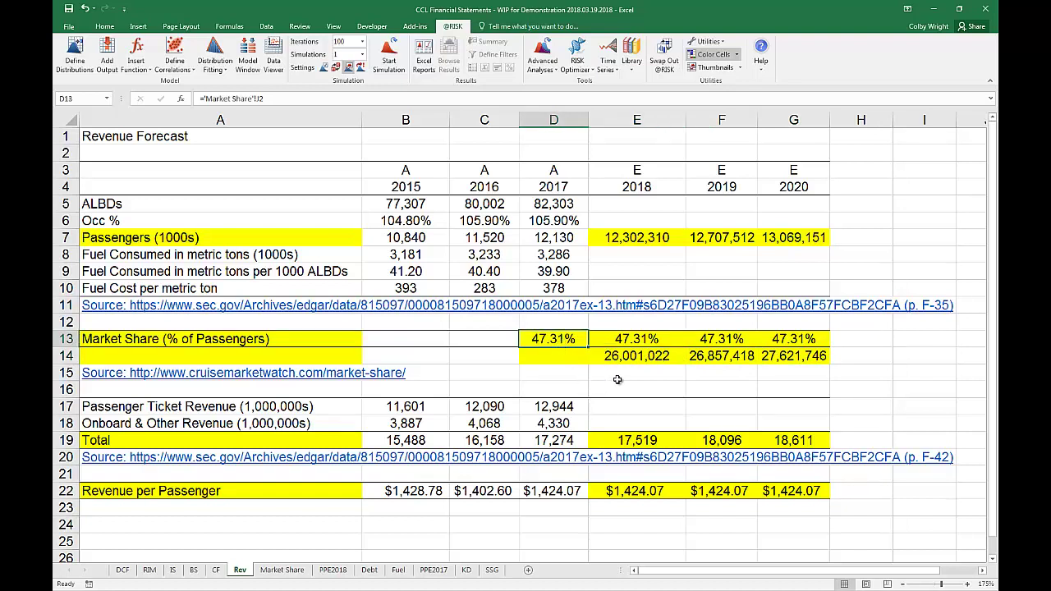
click(634, 341)
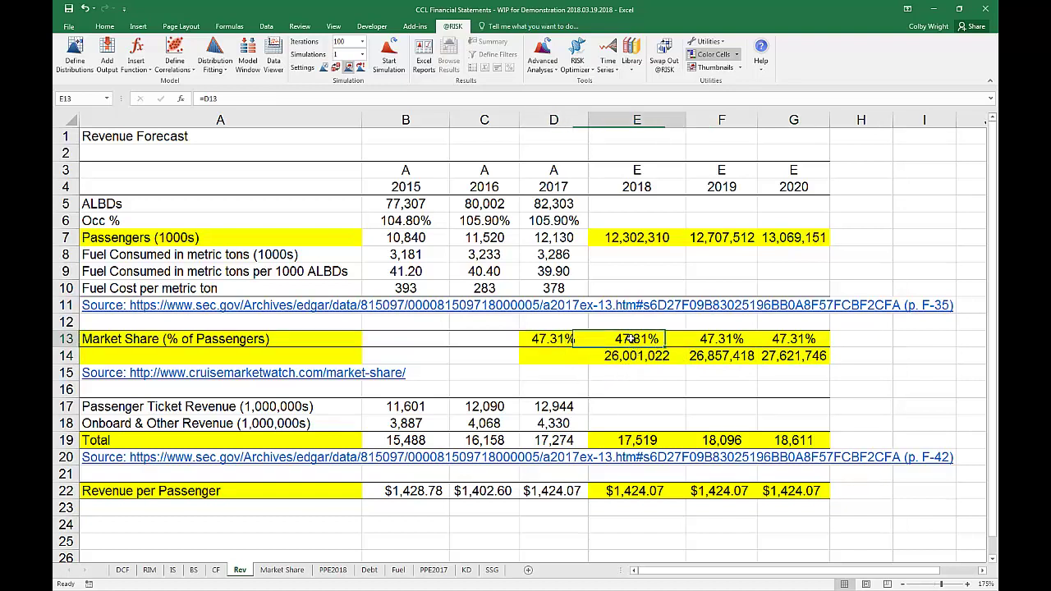
click(711, 339)
click(789, 341)
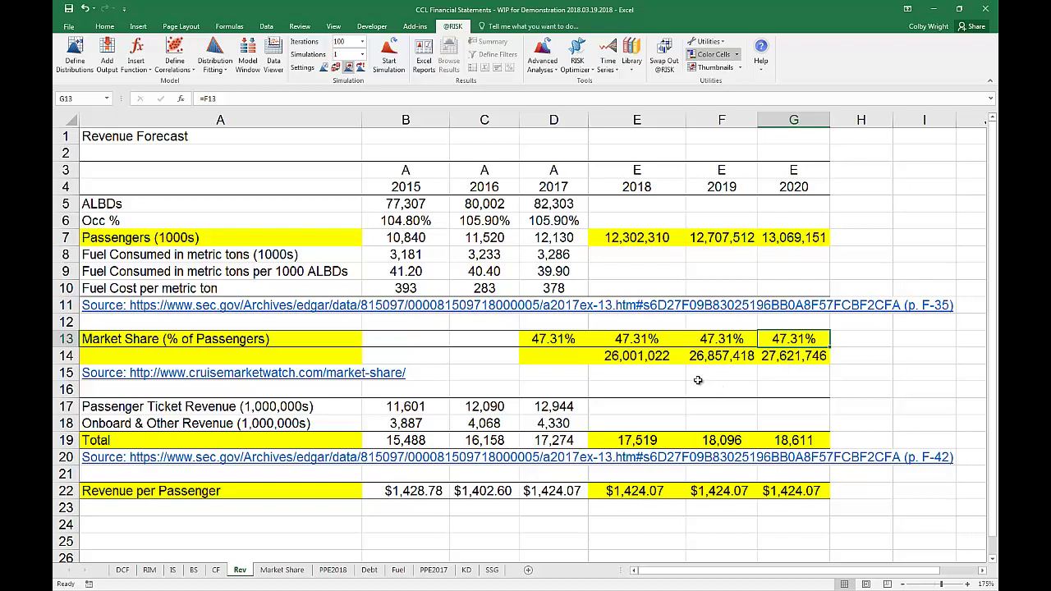
click(644, 361)
click(715, 360)
click(791, 355)
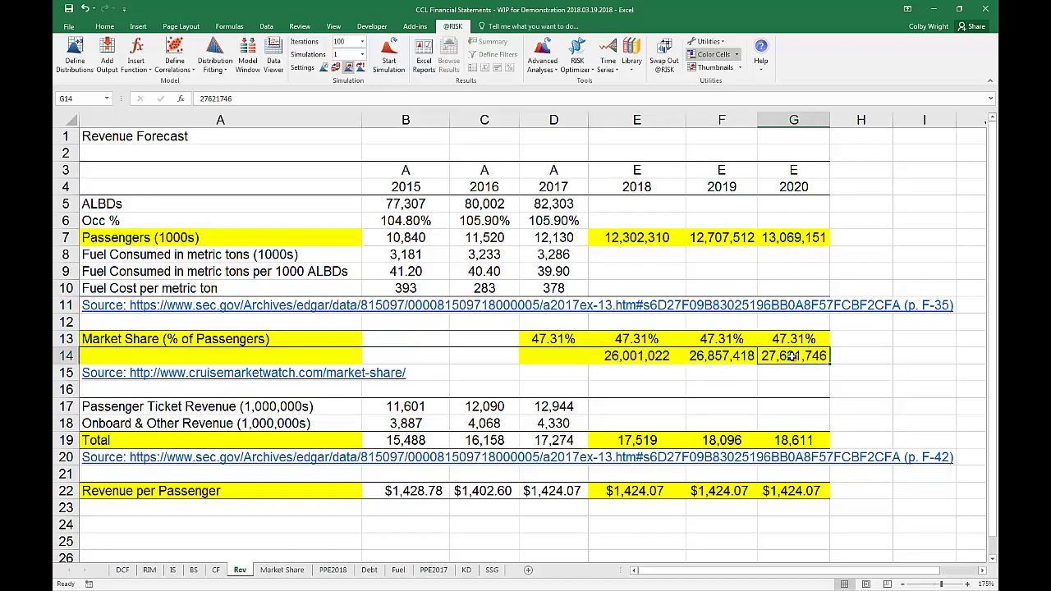
drag(657, 236, 778, 234)
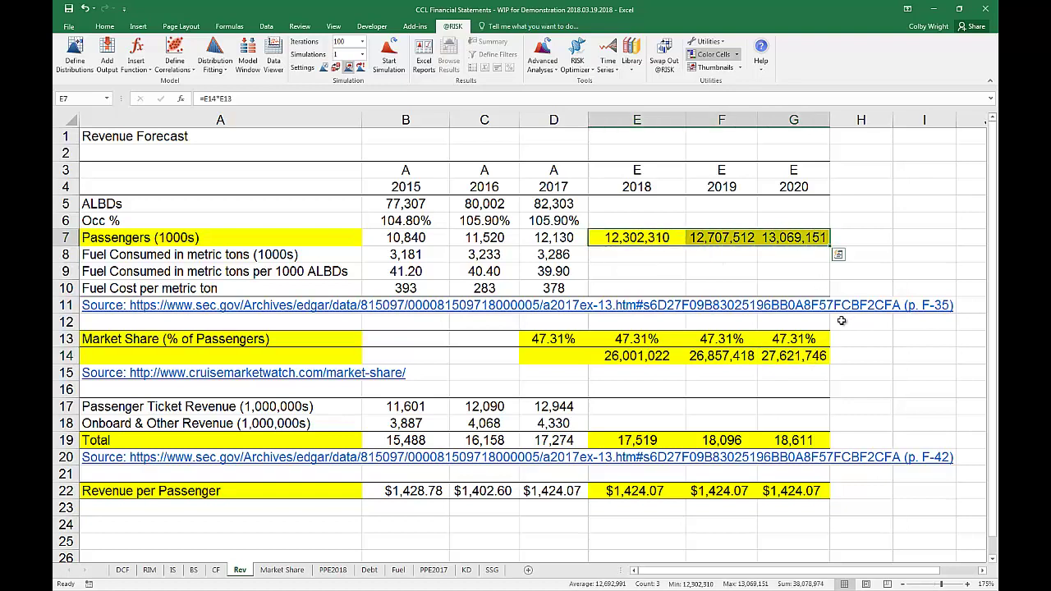
Step: Review the 2015–2017 actual revenues, passenger counts and revenue per passenger
click(417, 406)
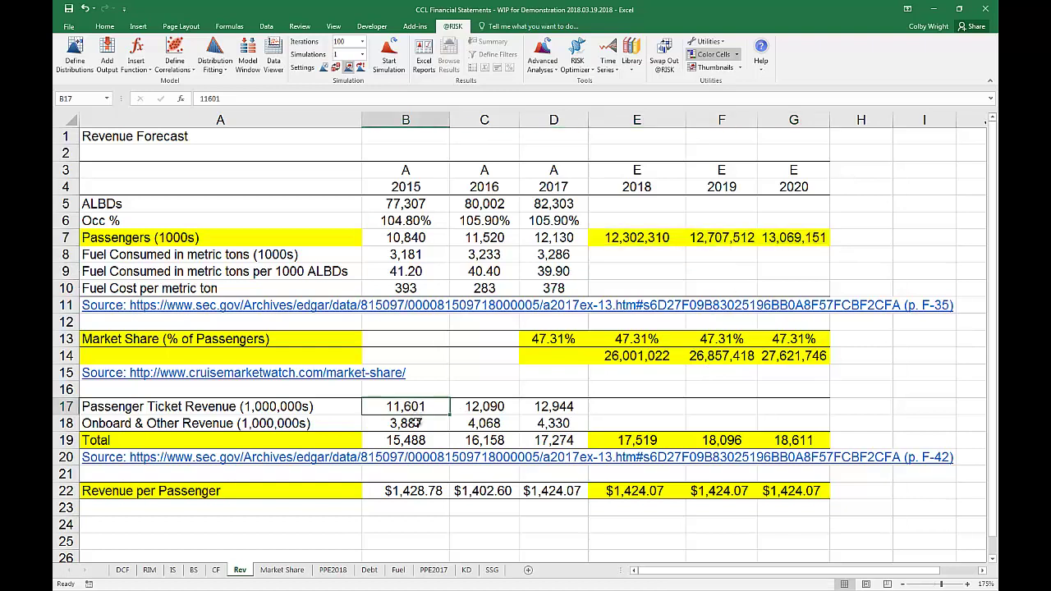
drag(416, 423, 545, 432)
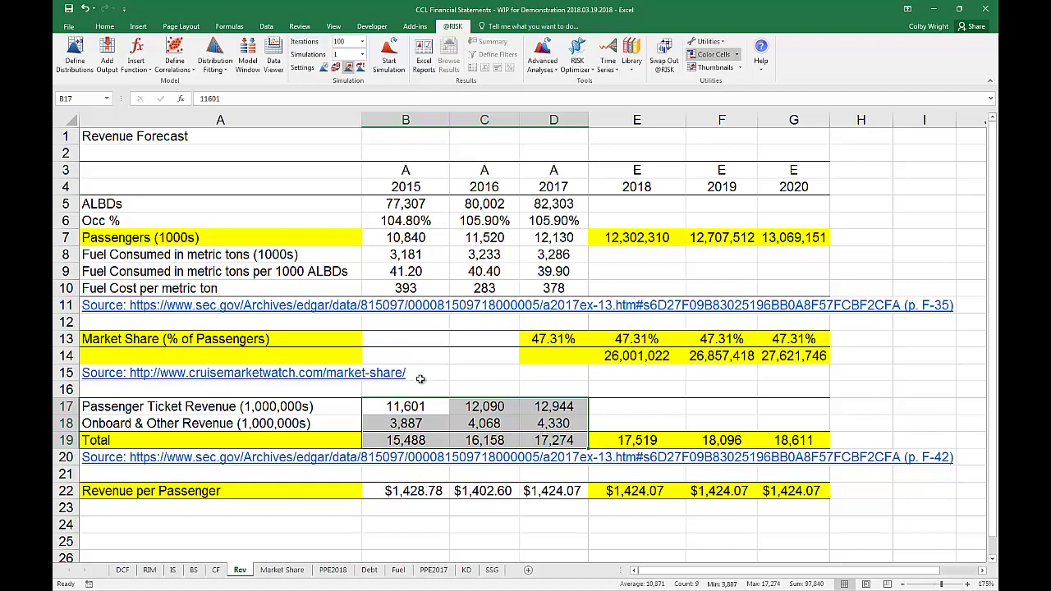
drag(421, 239, 525, 241)
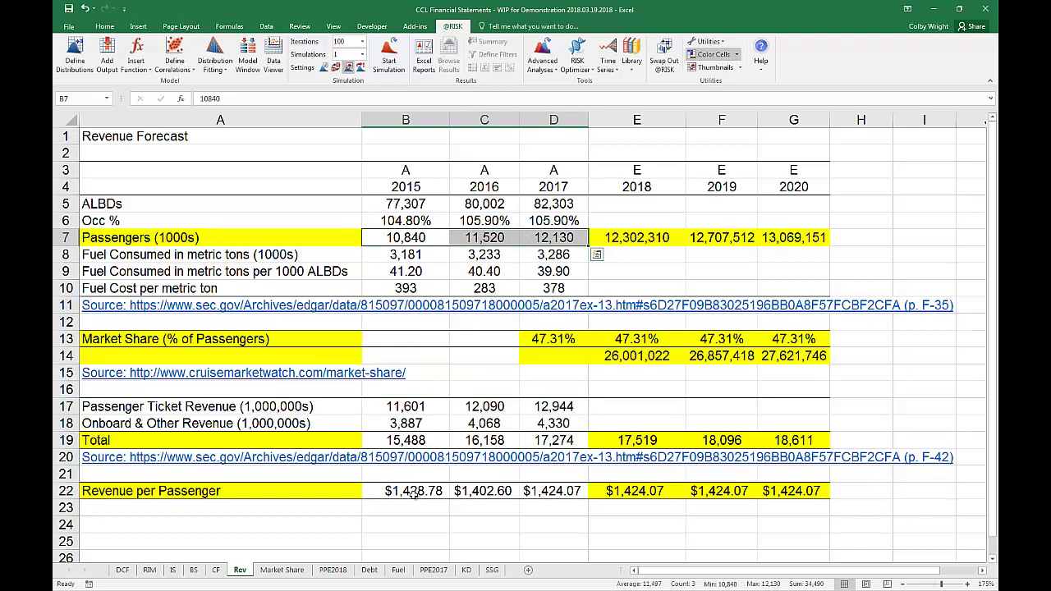
drag(415, 492, 523, 494)
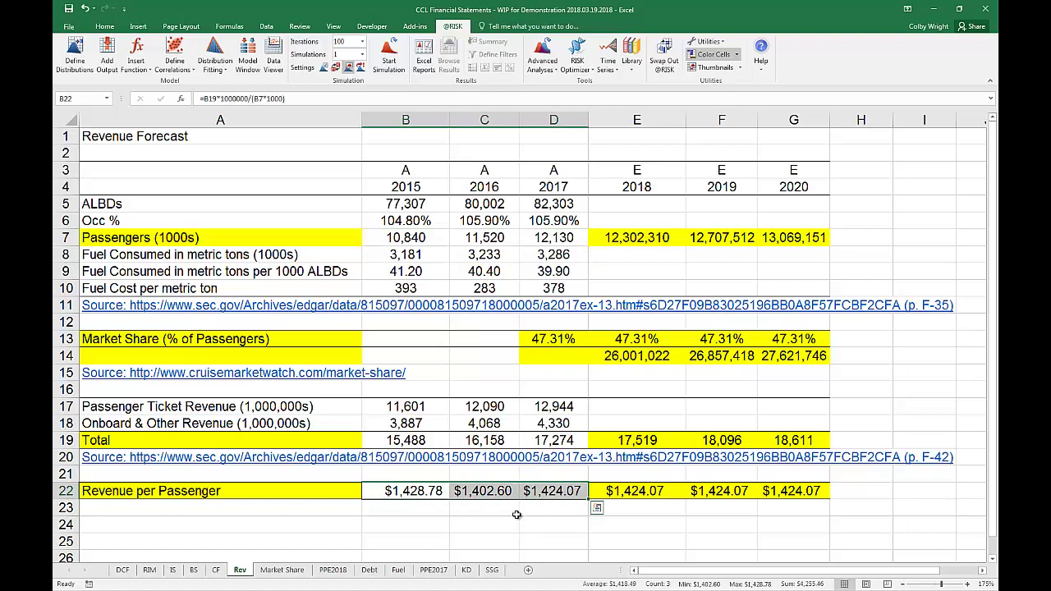
drag(435, 491, 535, 490)
click(552, 493)
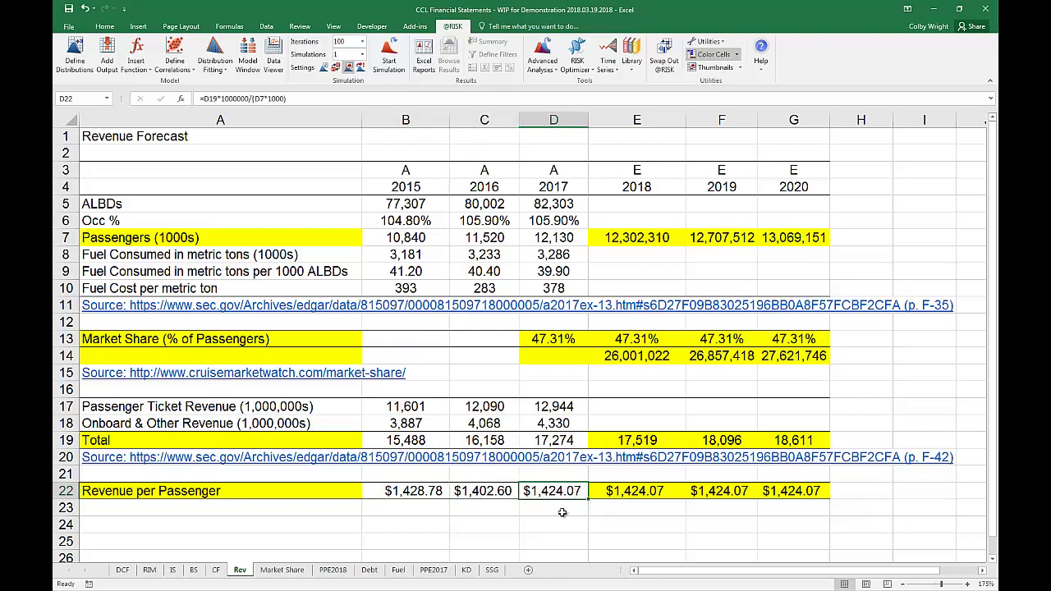
Step: Examine the 2018–2020 revenue per passenger forecasts together with the projected passengers for those years
drag(637, 491, 790, 491)
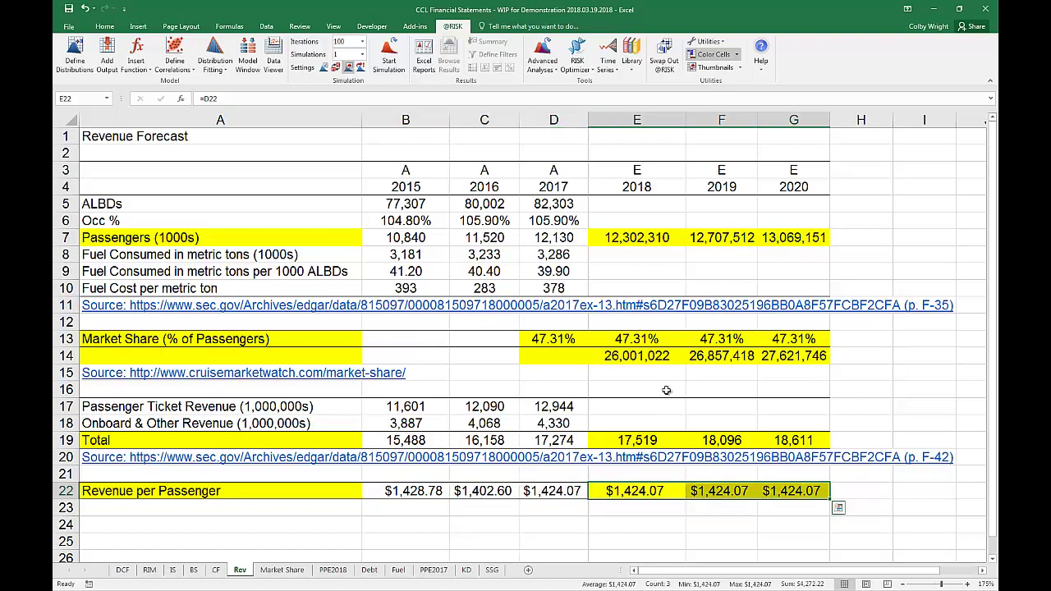
drag(637, 237, 790, 238)
click(643, 492)
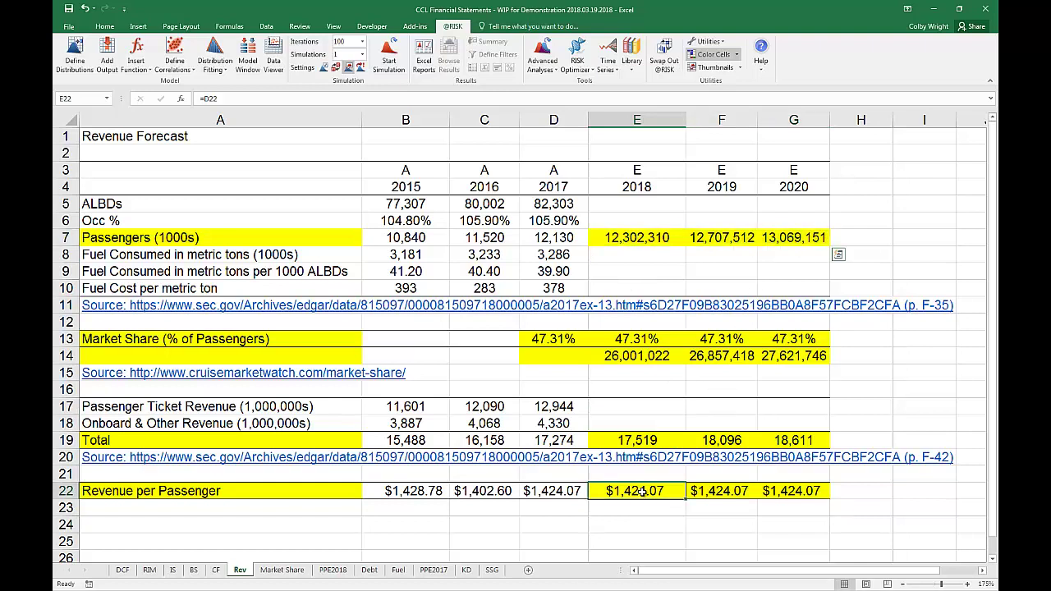
drag(643, 491, 772, 493)
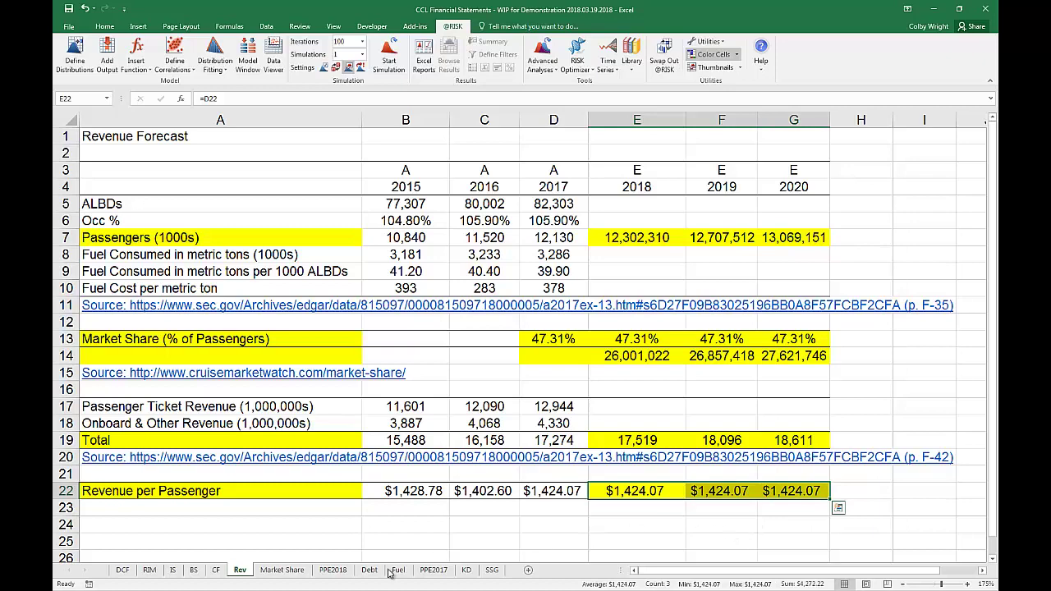
Step: Look over the PPE2018 and Fuel sheets and return to the DCF sheet
click(334, 569)
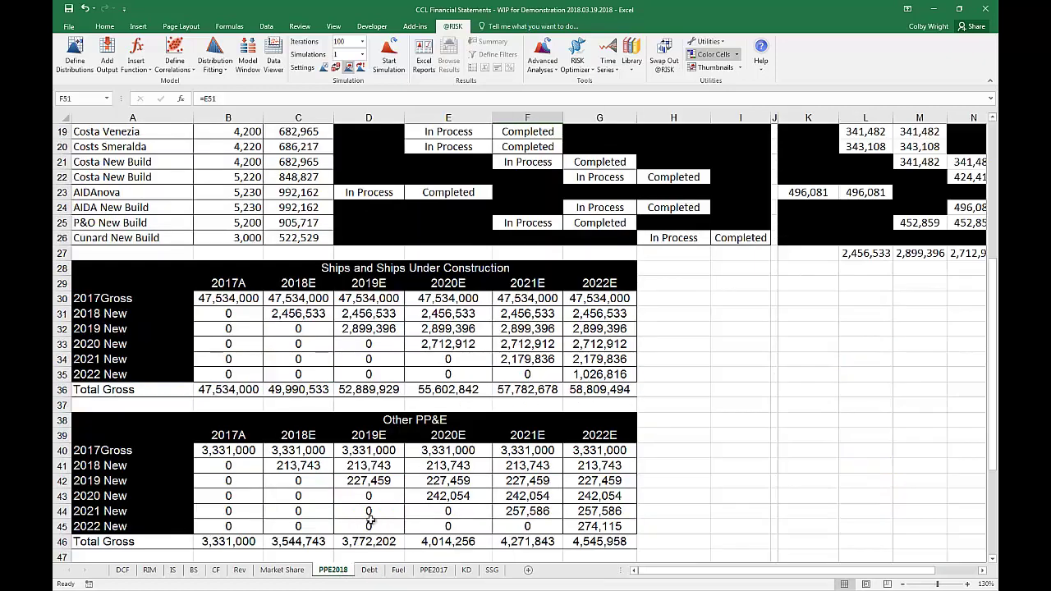
click(397, 570)
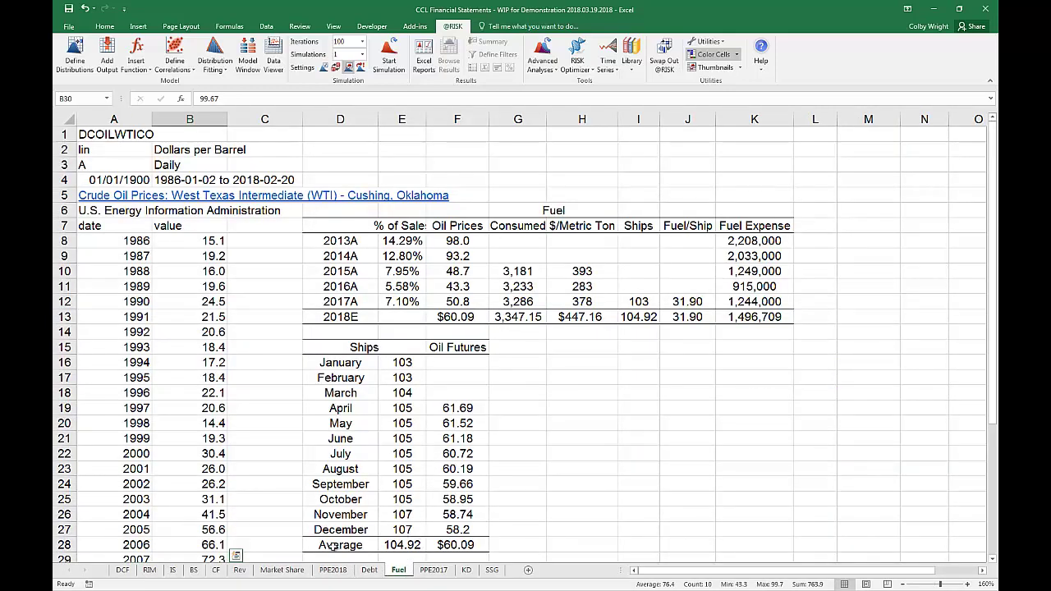
key(ctrl+Page_Up)
key(ctrl+Page_Up)
key(ctrl+Page_Up)
key(ctrl+Page_Up)
key(ctrl+Page_Up)
key(ctrl+Page_Up)
key(ctrl+Page_Up)
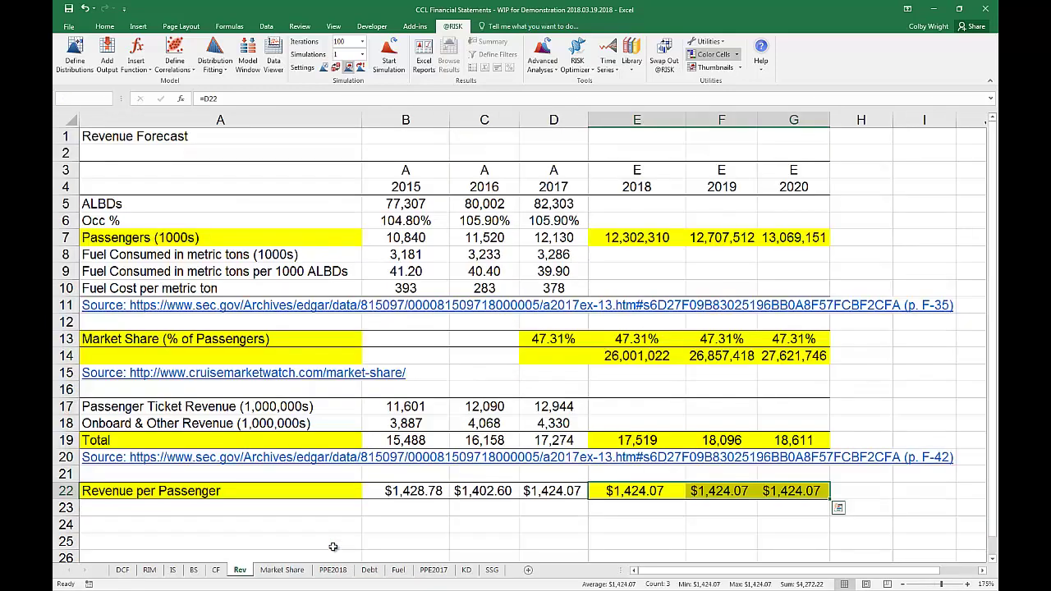
key(ctrl+Page_Up)
key(ctrl+Page_Up)
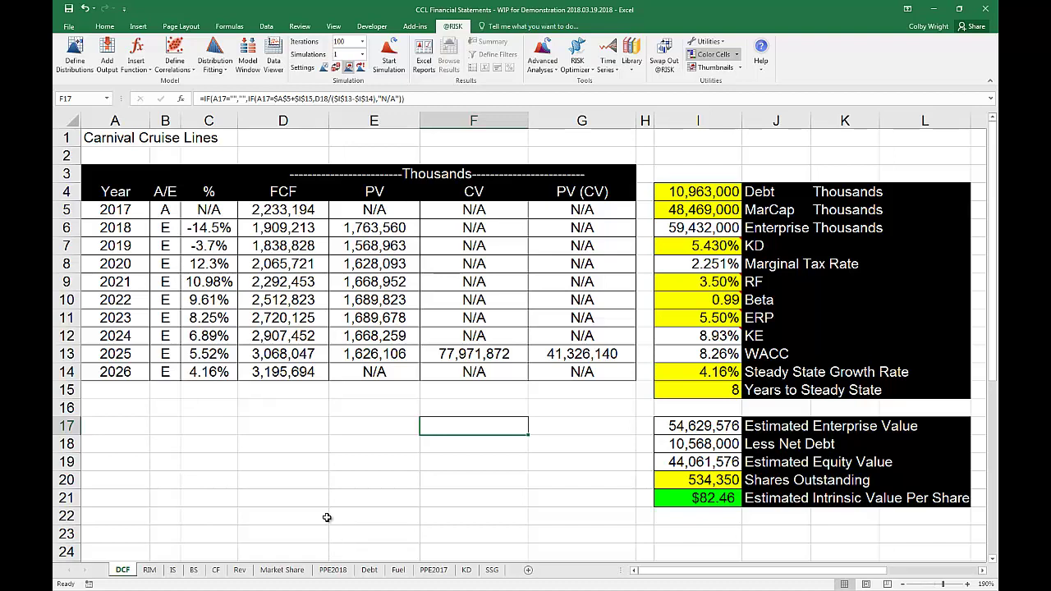
Step: Inspect the steady state growth rate and the estimated intrinsic value per share on the DCF sheet
click(709, 375)
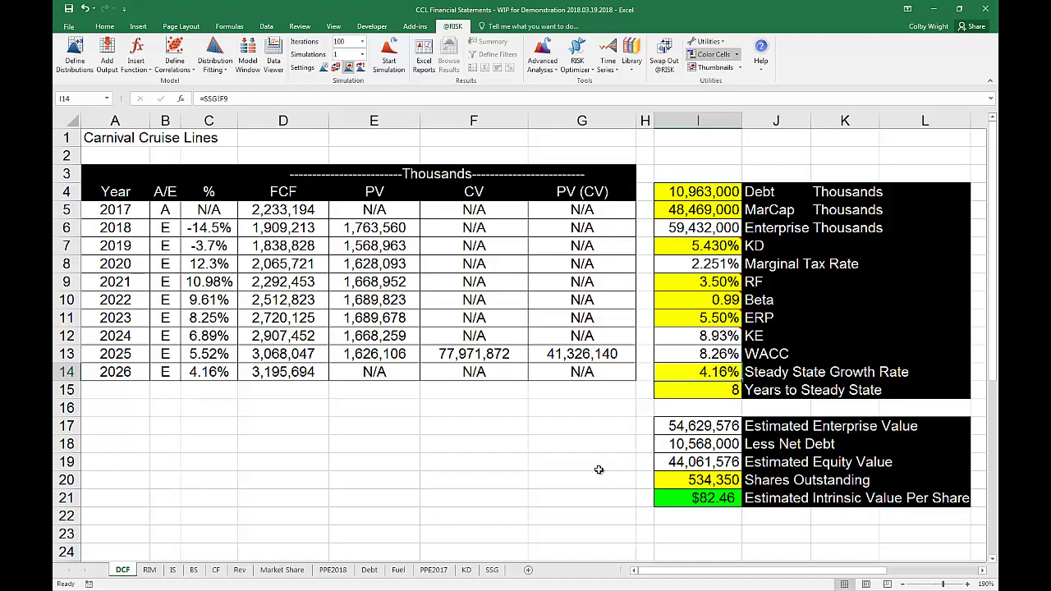
drag(563, 501, 913, 501)
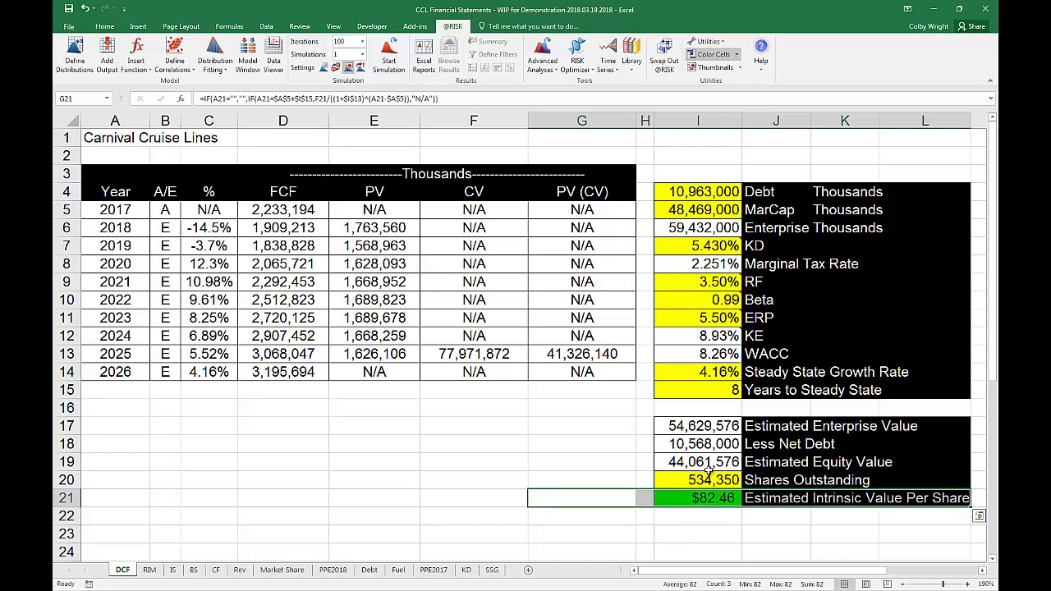
click(601, 480)
Step: Switch to Yahoo Finance in the browser and look up the current stock quote for CCL
key(alt+Tab)
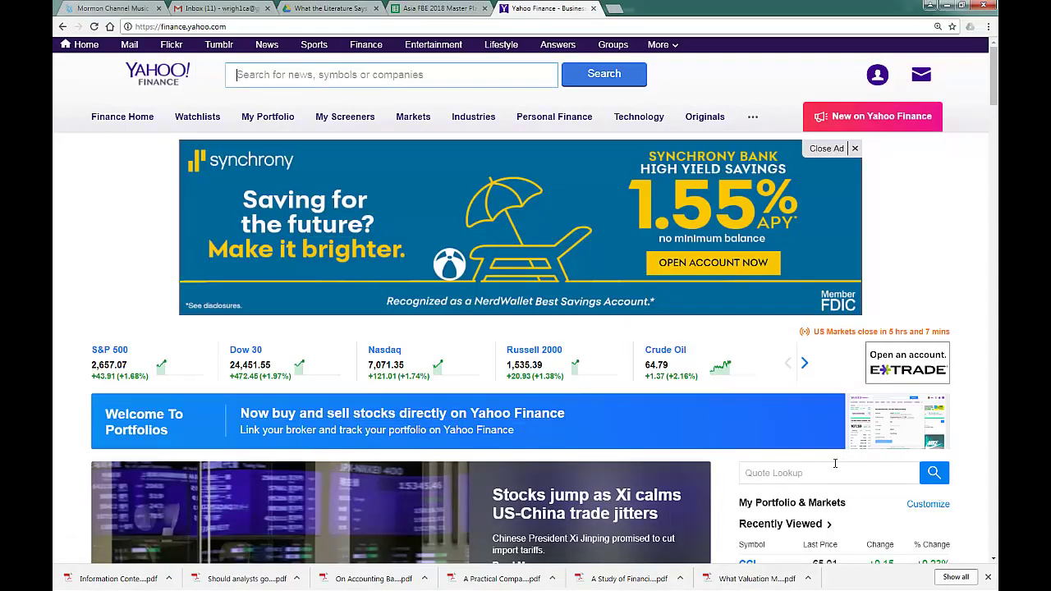
click(835, 472)
text(ccl)
key(Return)
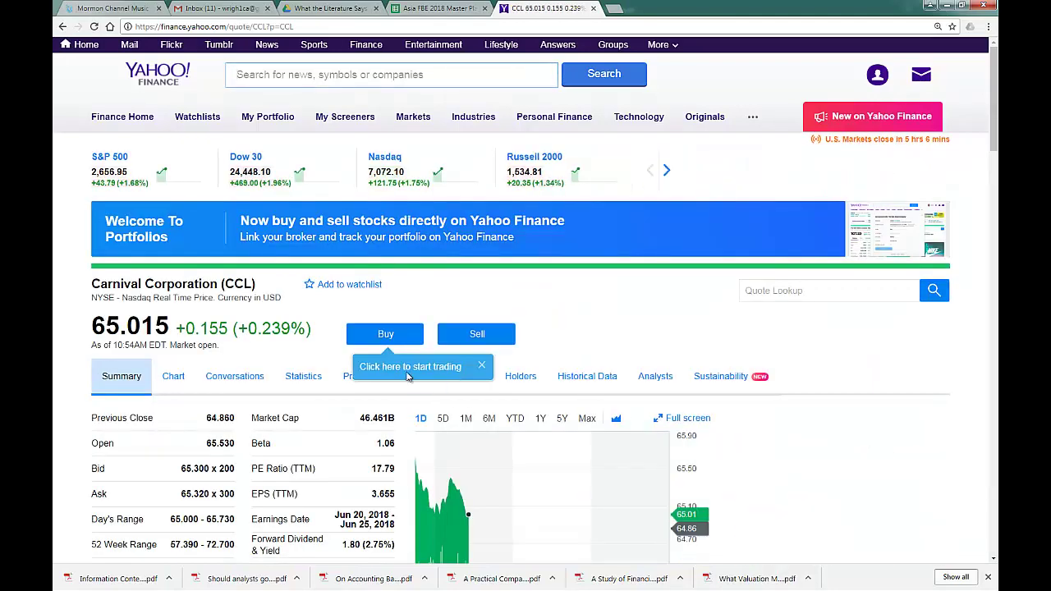
Step: Return to Excel and select the estimated intrinsic value per share with its label, cells I21:L21, for comparison
key(alt+Tab)
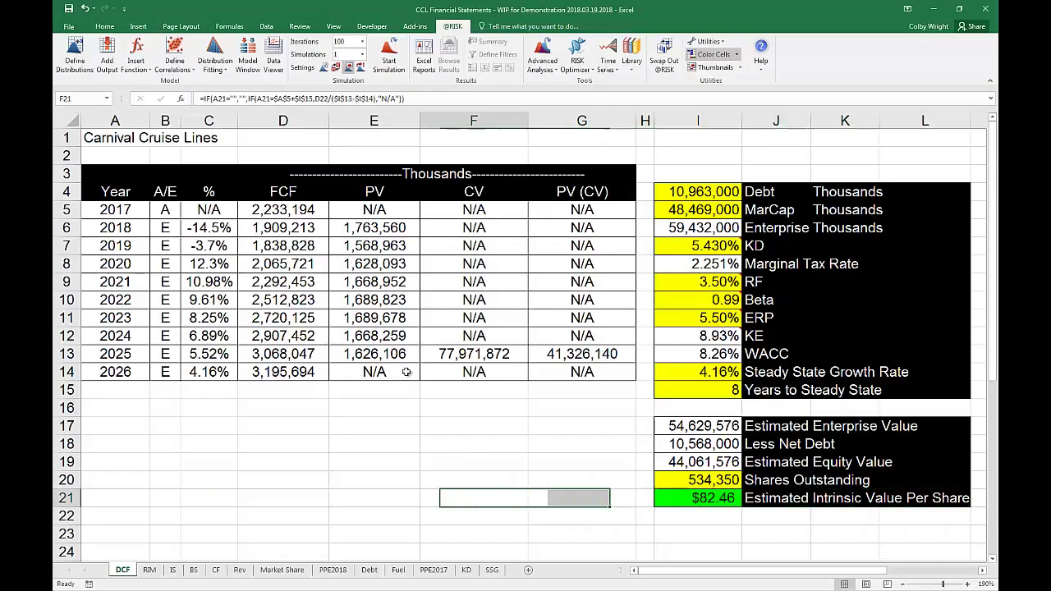
key(ctrl+Right)
key(ctrl+Right)
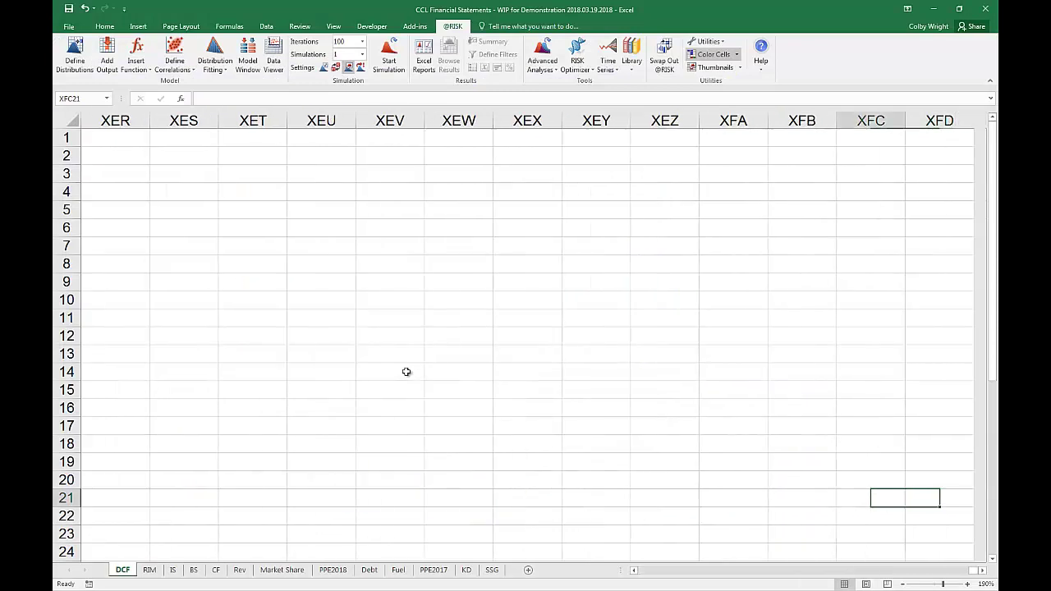
key(Home)
key(Right)
key(Right)
key(Right)
key(Right)
key(Right)
key(Right)
key(Right)
key(Right)
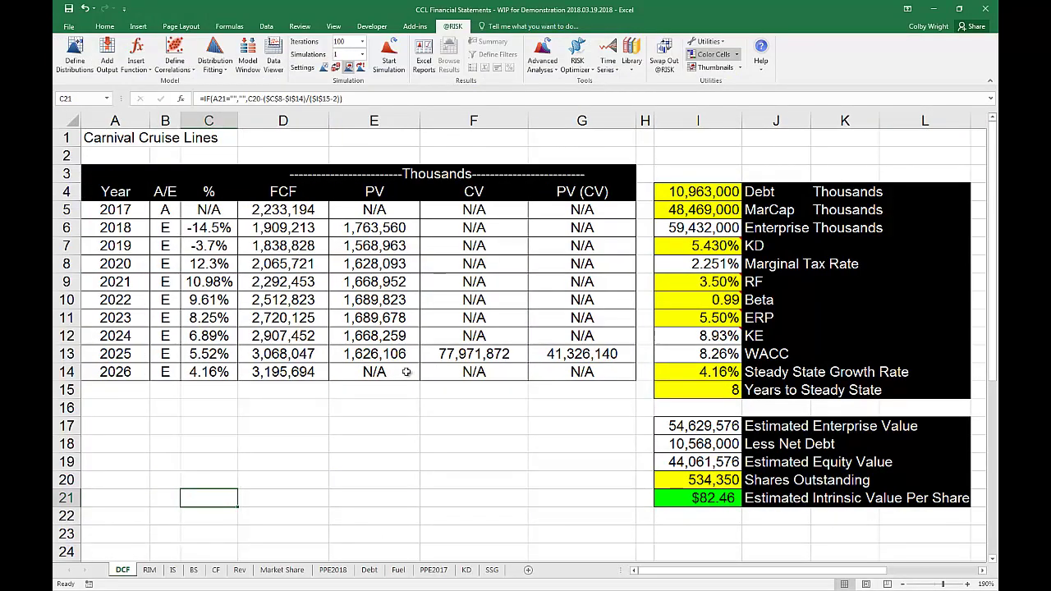
key(shift+Right)
key(shift+Right)
key(shift+Right)
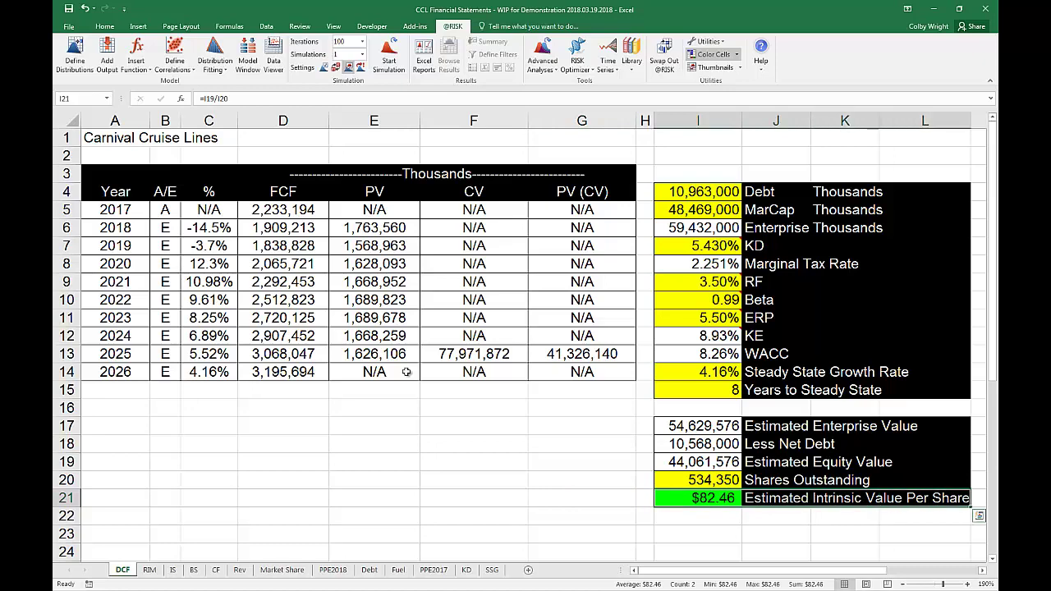
Step: Open the Fuel sheet and examine the monthly ship counts from January to December and their average formula
click(398, 570)
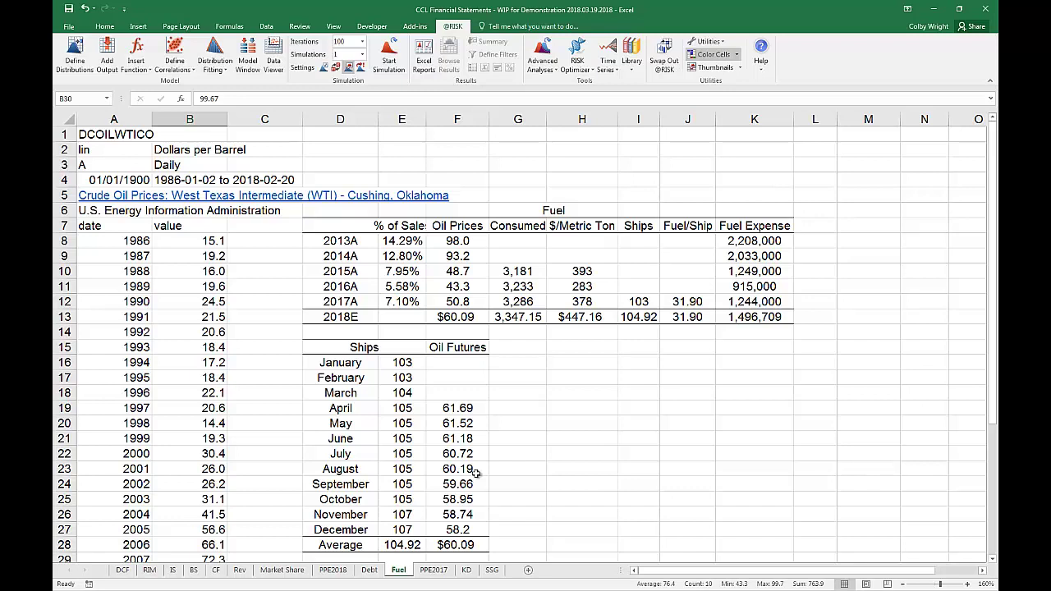
click(418, 364)
drag(418, 374, 416, 529)
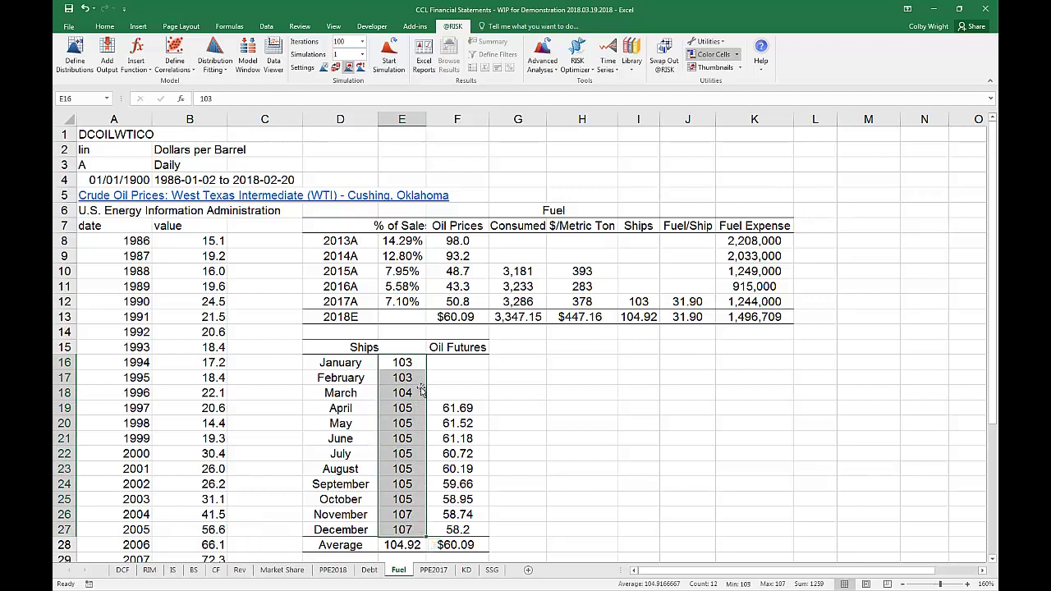
drag(420, 362, 413, 444)
drag(413, 516, 413, 531)
click(413, 544)
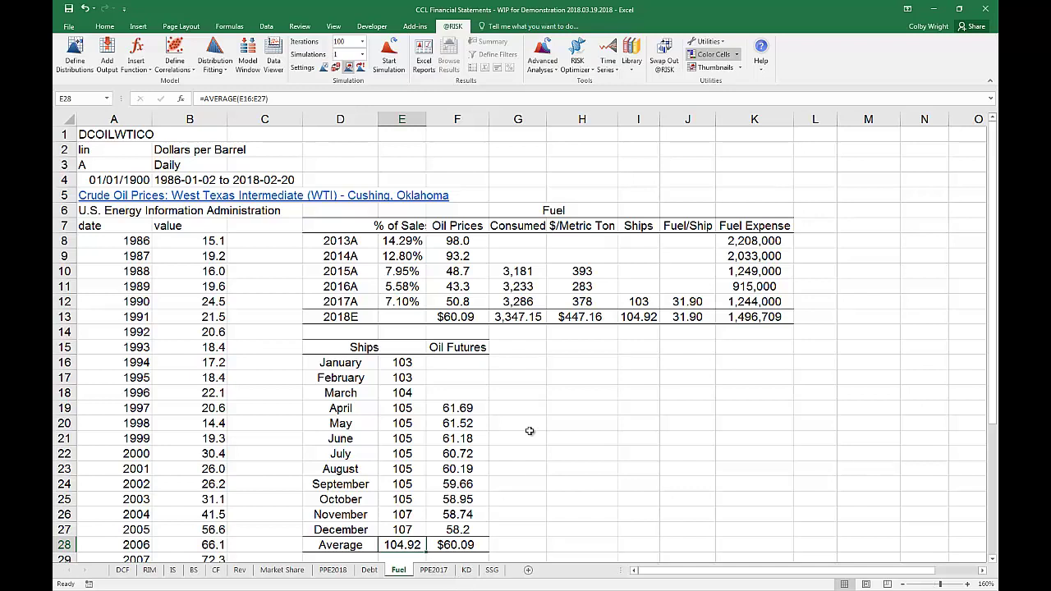
Step: Examine the formulas for the 2018E number of ships and fuel consumed in the Fuel table
click(650, 317)
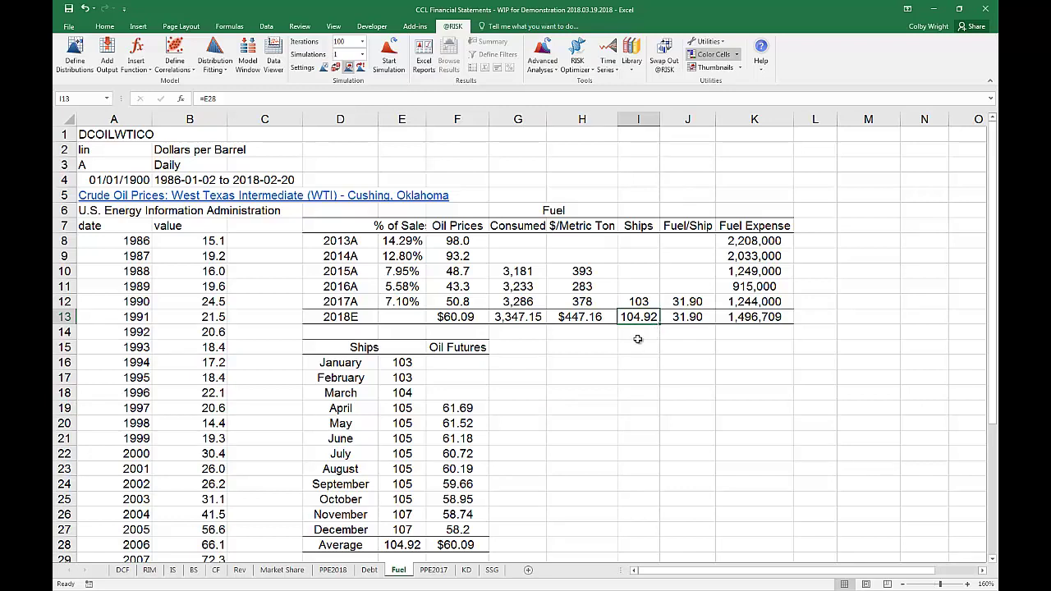
click(527, 317)
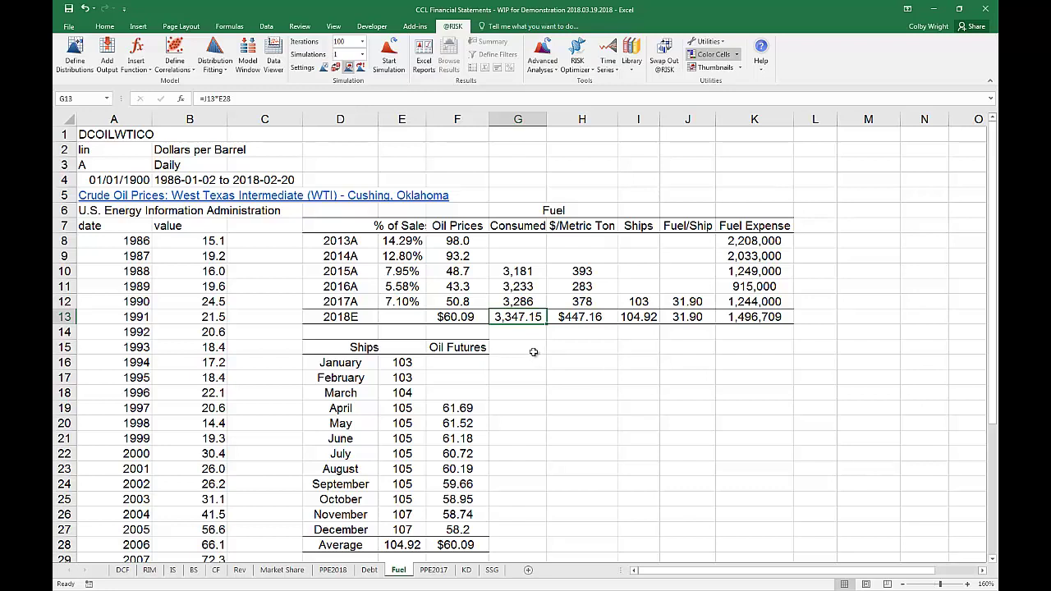
click(627, 318)
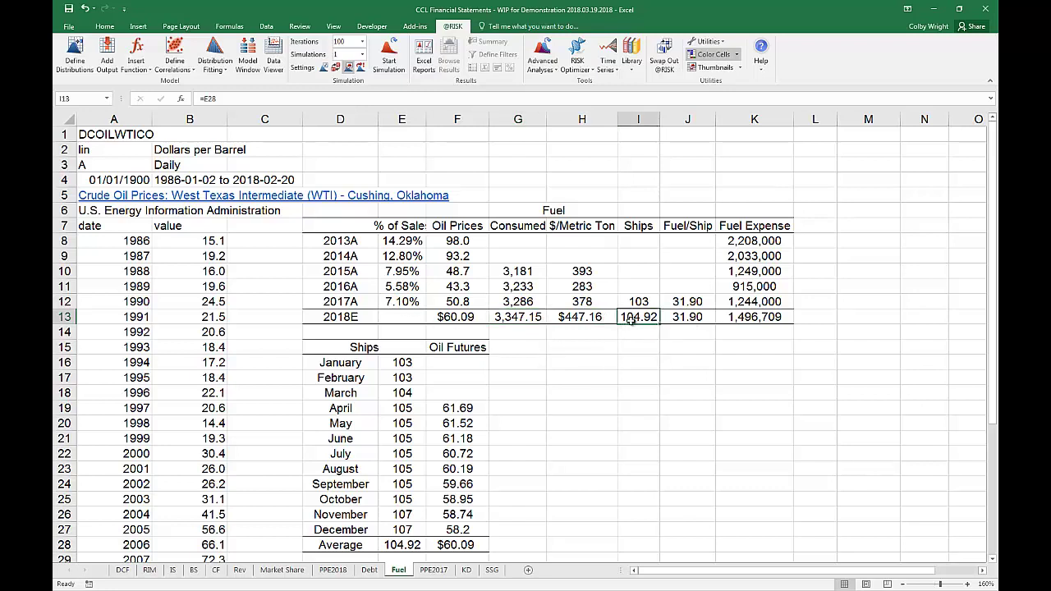
Step: Examine the 2018E formulas for fuel consumed, cost per metric ton, fuel per ship and oil price in the Fuel table
click(535, 316)
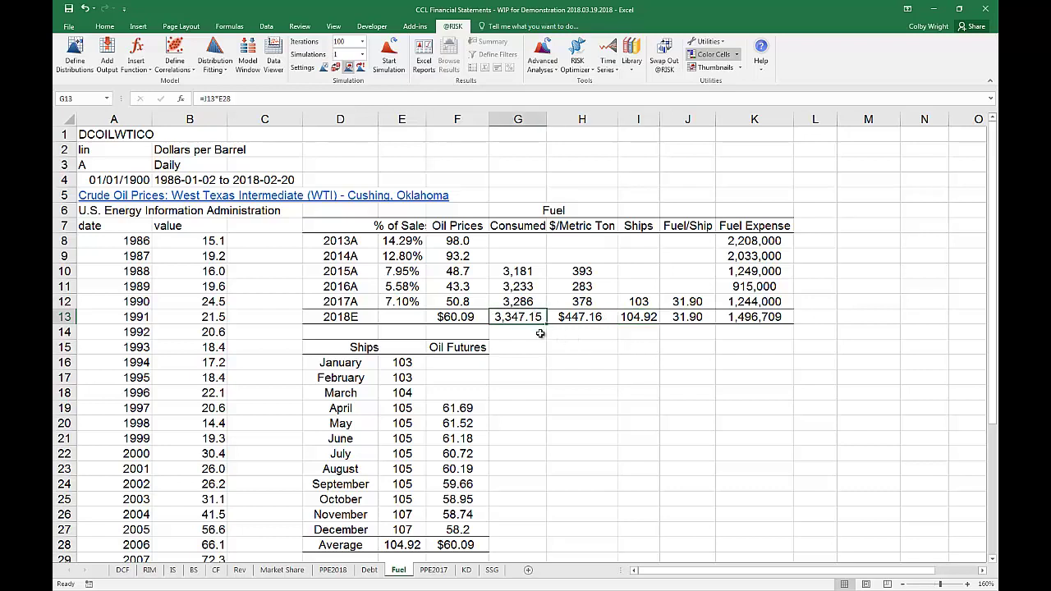
click(586, 321)
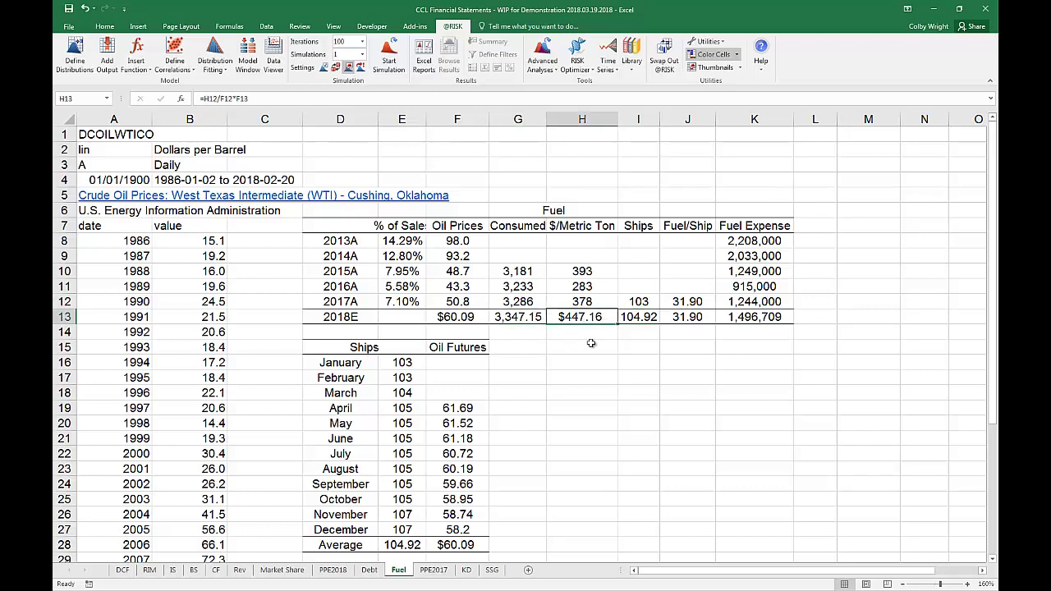
click(680, 325)
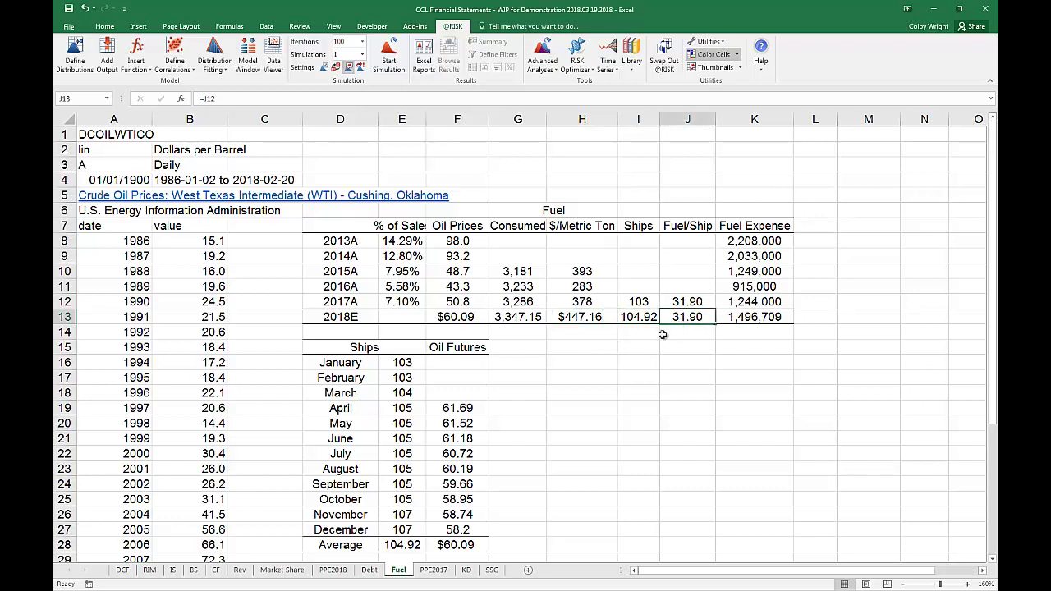
click(468, 319)
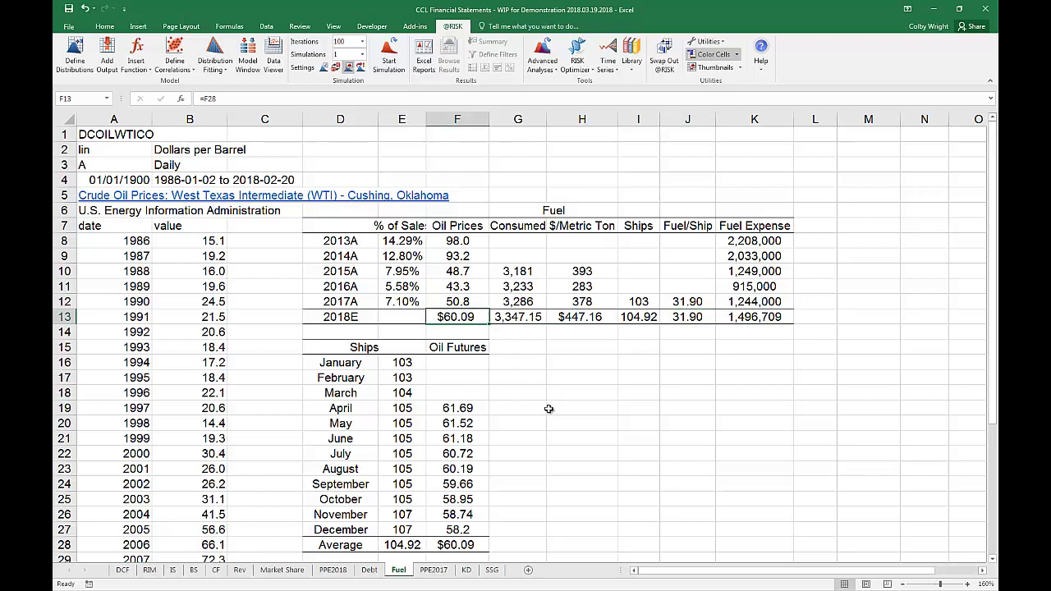
Step: Compare the 2015A to 2017A oil prices and costs per metric ton with the 2018E oil price and cost formulas
click(475, 273)
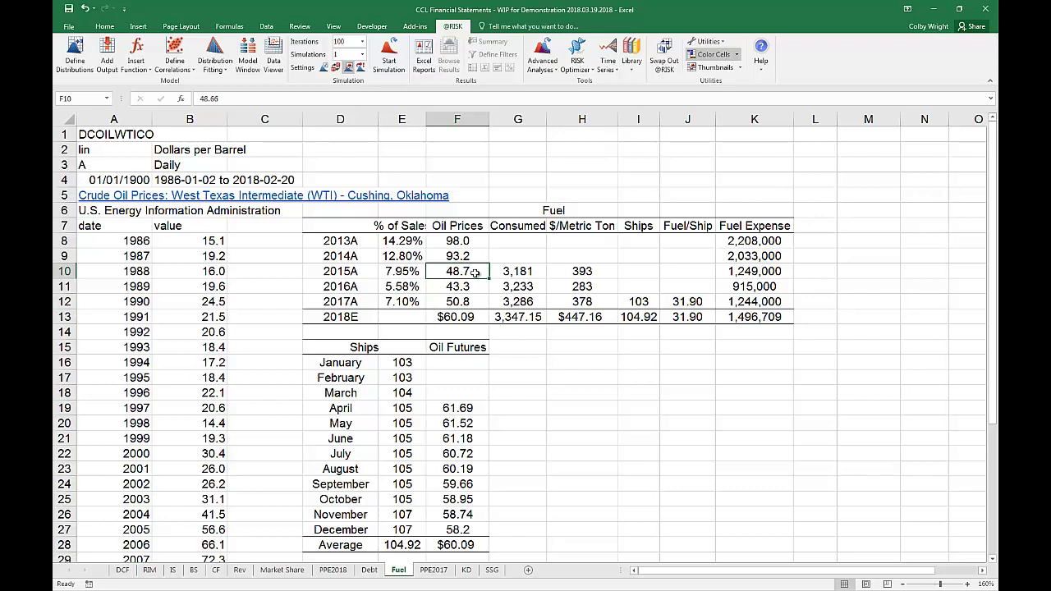
click(478, 286)
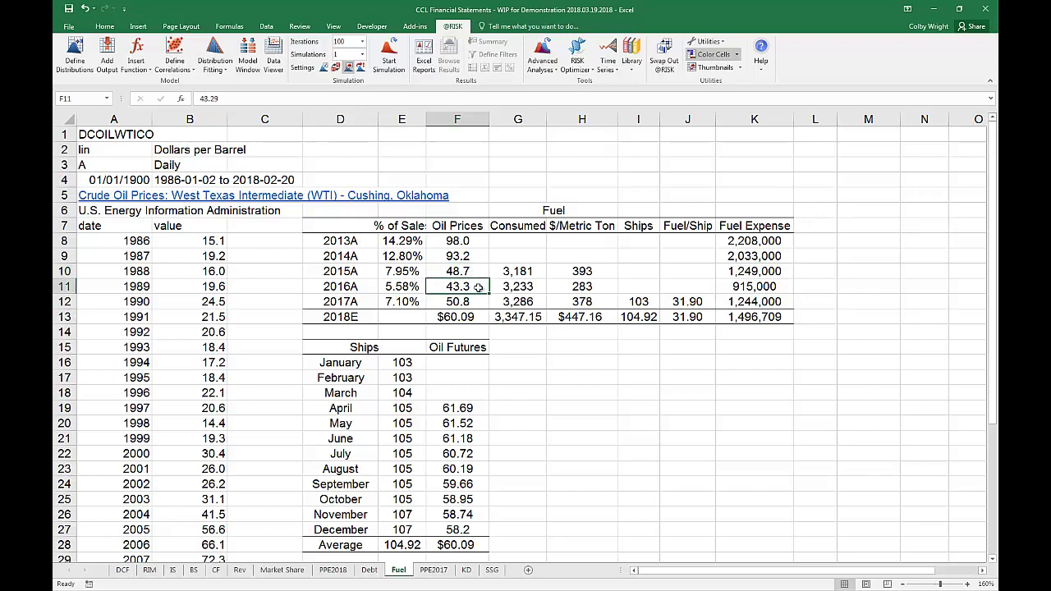
click(477, 301)
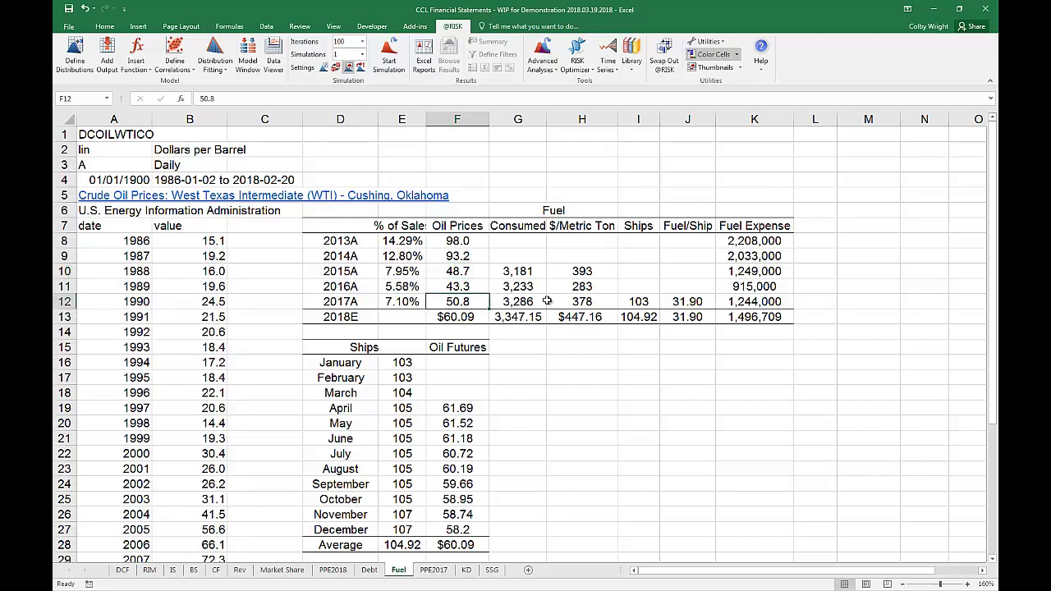
click(570, 274)
drag(571, 273, 571, 300)
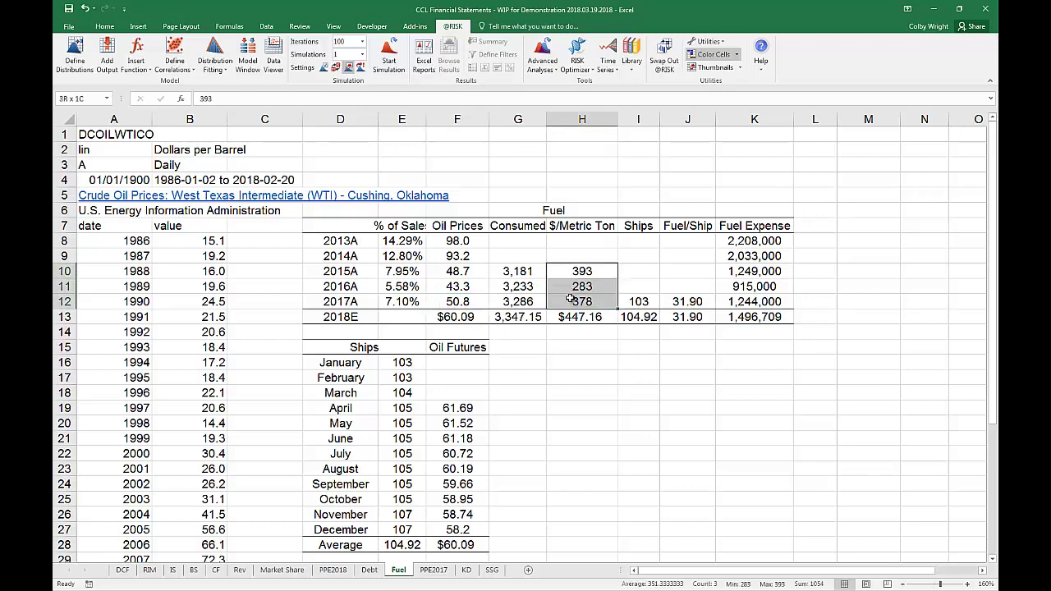
click(466, 314)
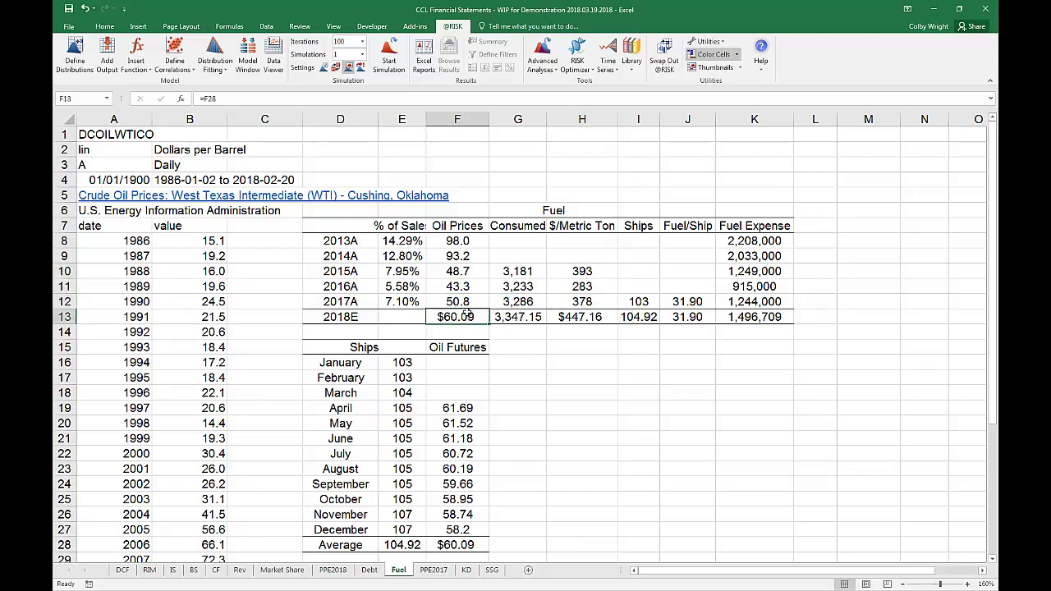
click(567, 316)
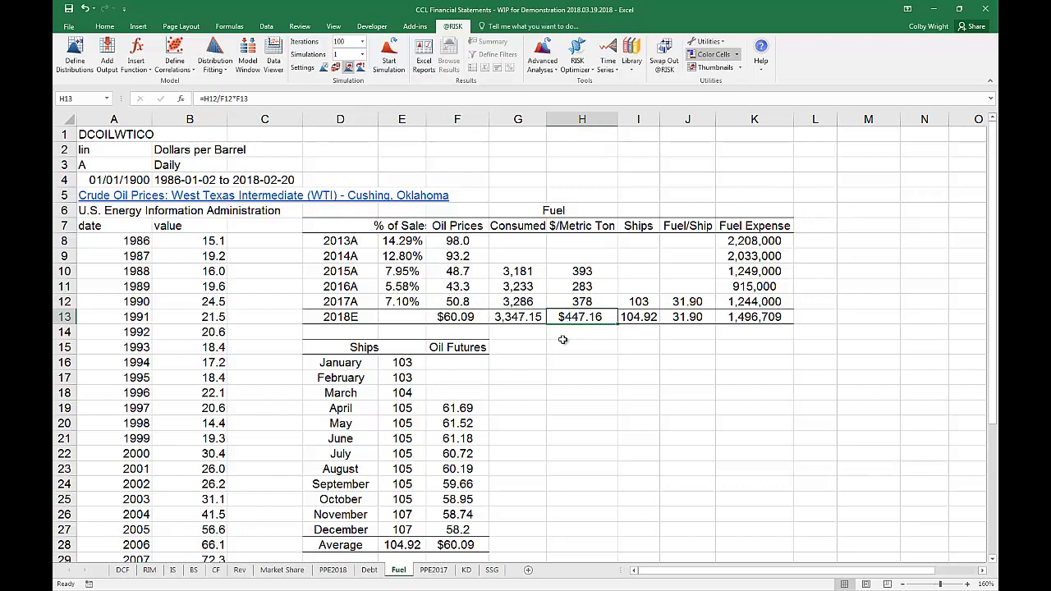
click(470, 319)
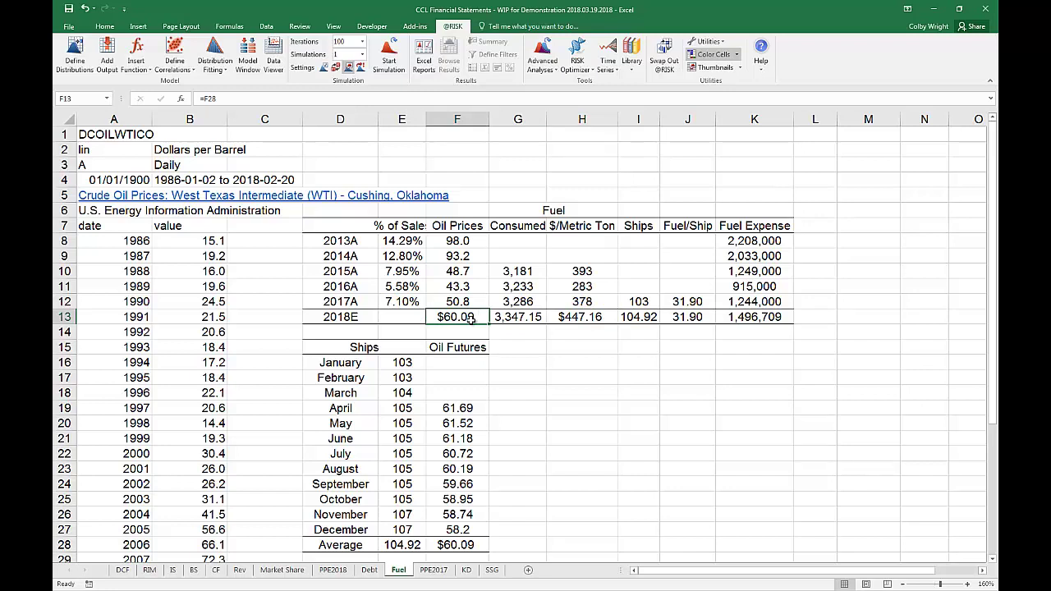
Step: Examine the April to December oil futures prices in F19:F27 and their average formula in F28
drag(473, 409, 474, 532)
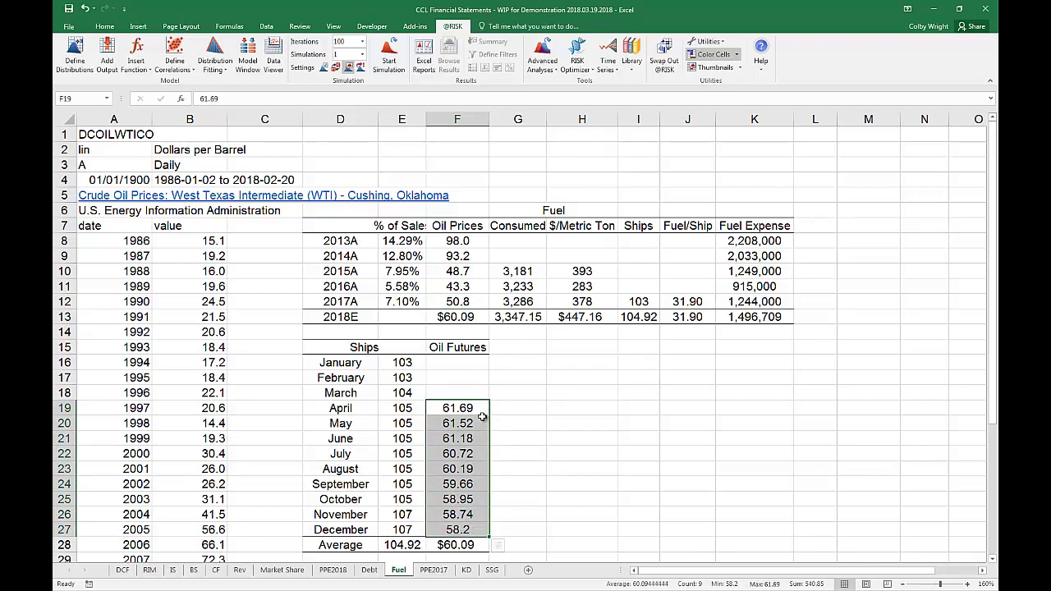
click(515, 438)
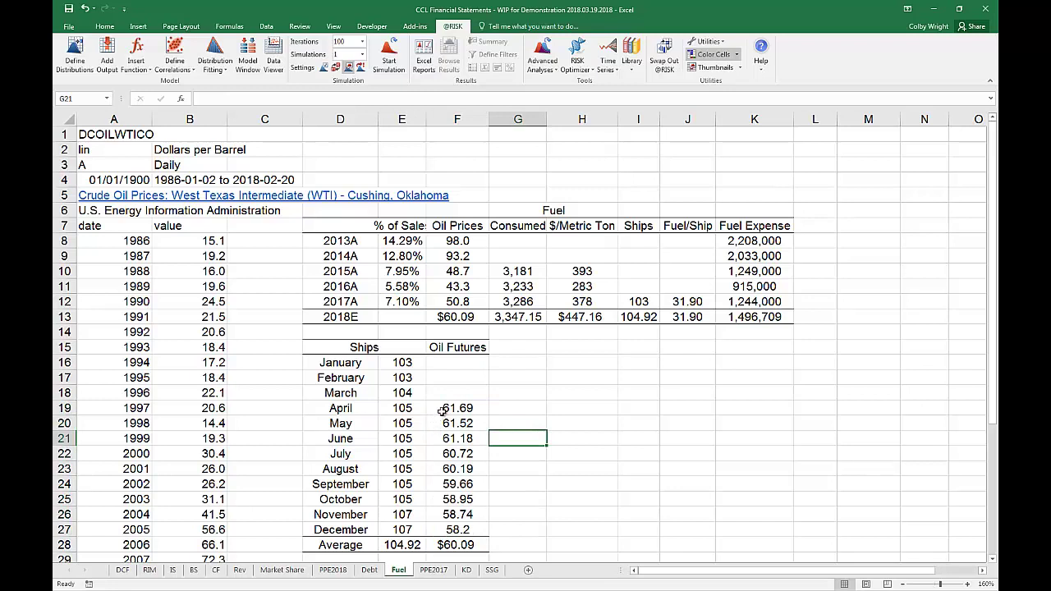
drag(439, 415, 457, 534)
click(457, 545)
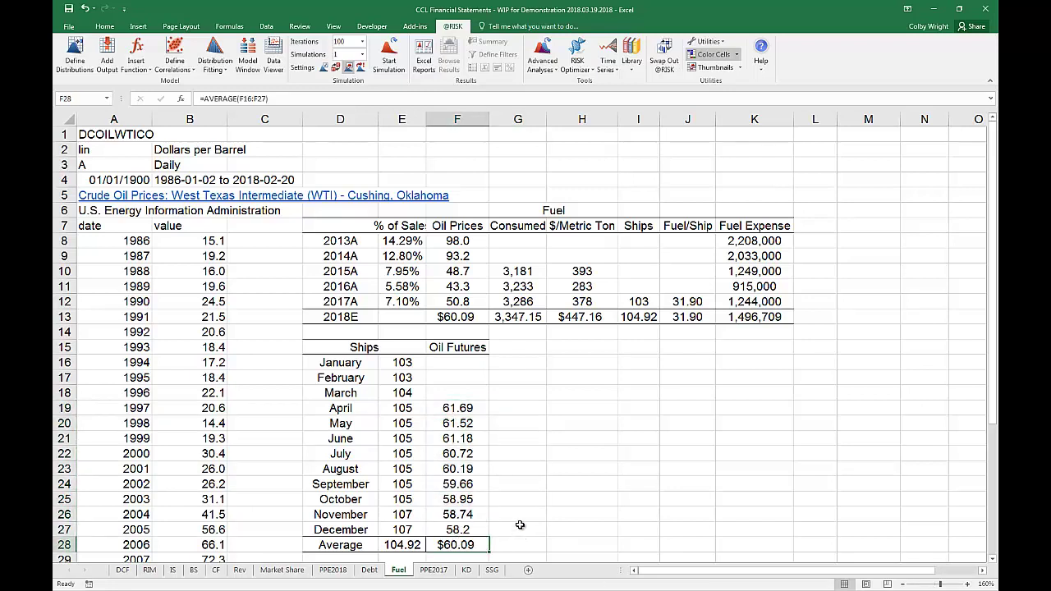
Step: Trace how the 2018E oil price feeds the cost per metric ton and, with fuel consumed, the fuel expense in row 13
click(482, 318)
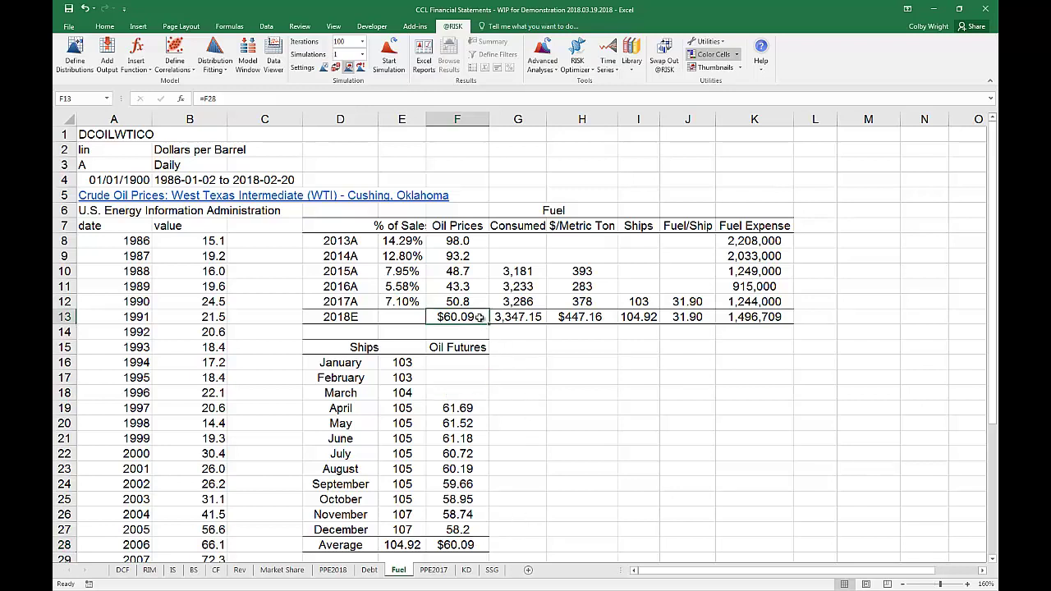
click(583, 317)
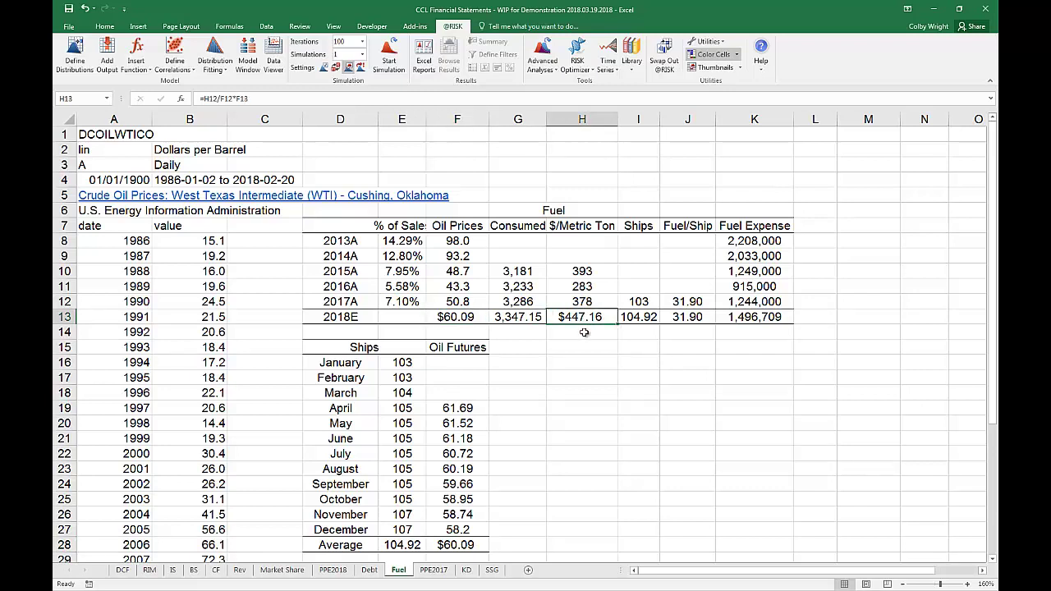
click(535, 319)
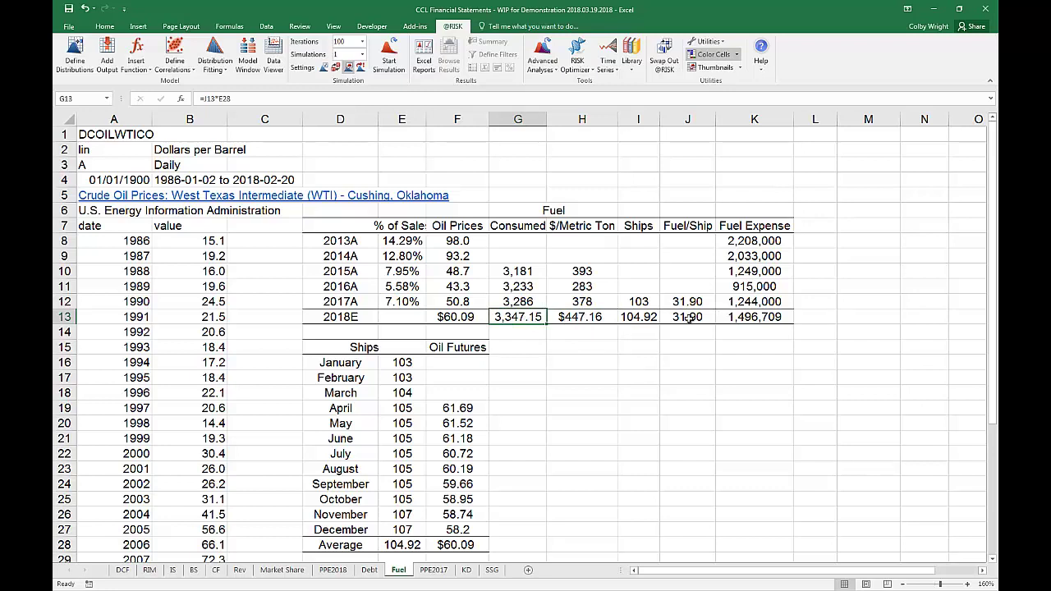
click(772, 315)
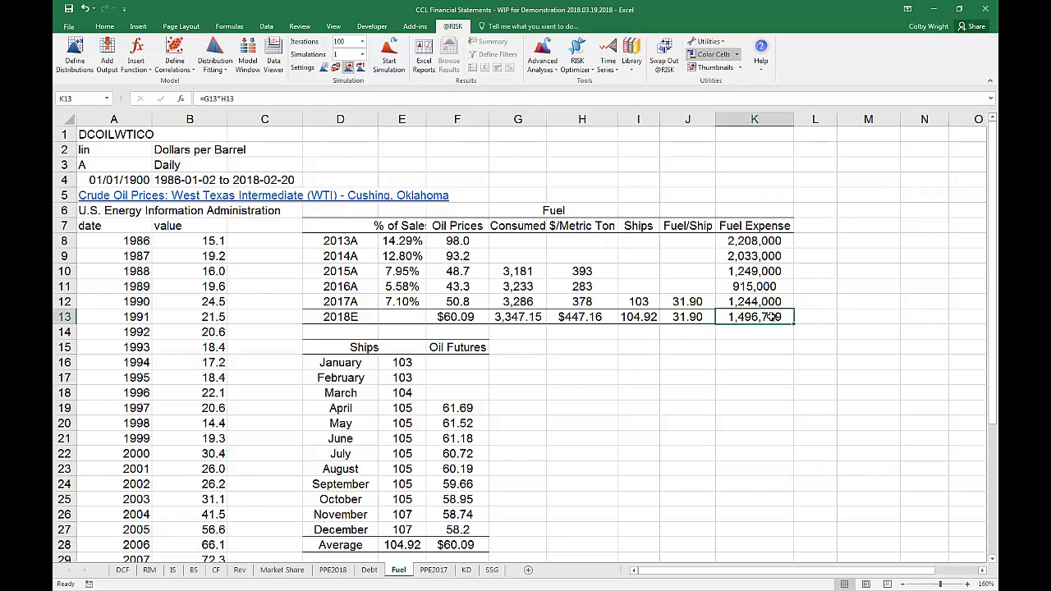
click(455, 320)
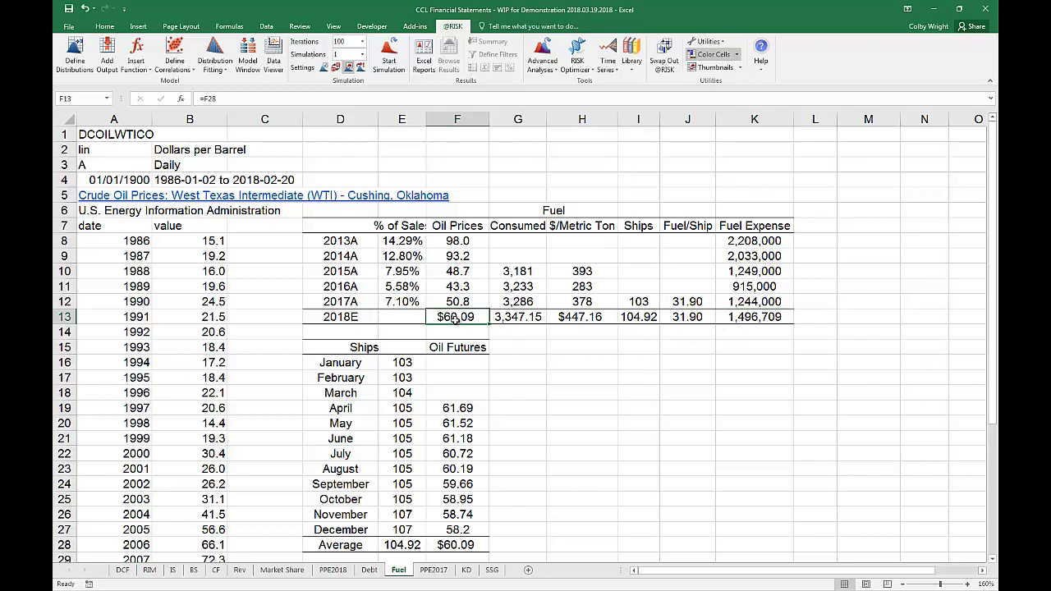
click(589, 318)
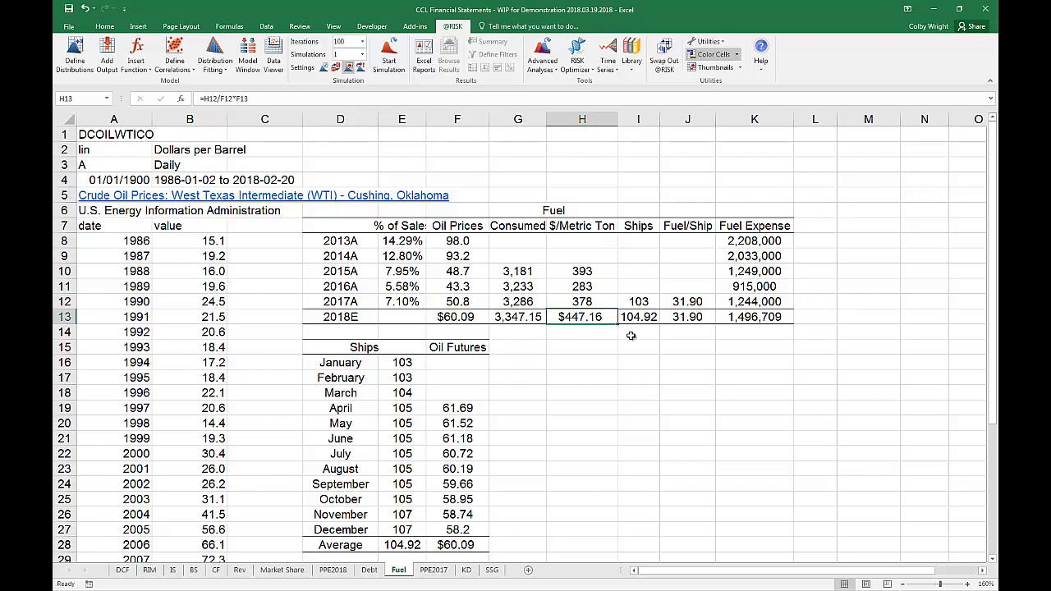
click(462, 316)
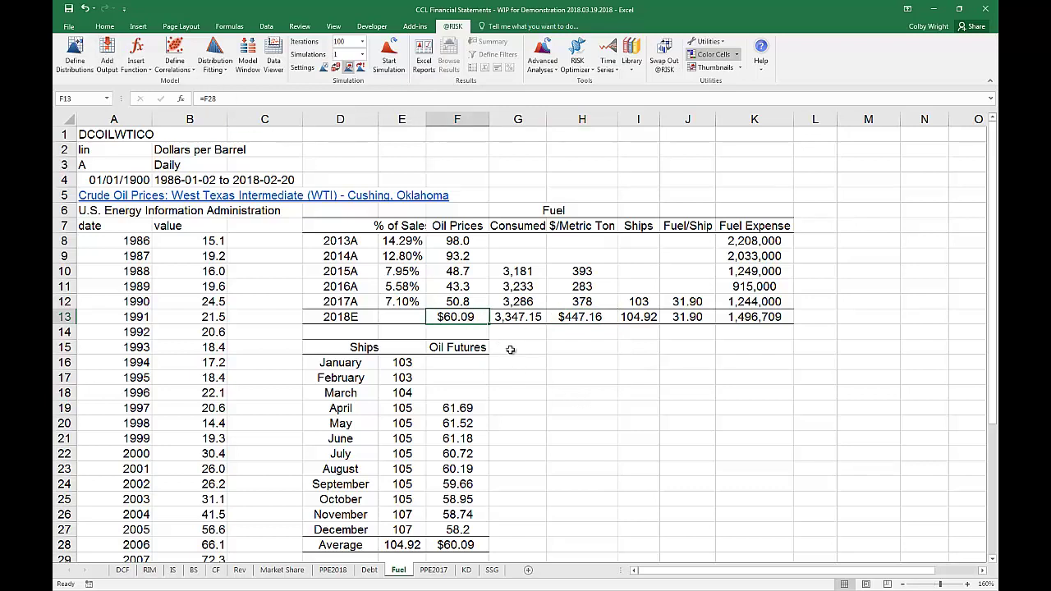
Step: Look up the current crude oil price on Yahoo Finance in the browser and compare it with the April to December oil futures in Excel
key(alt+Tab)
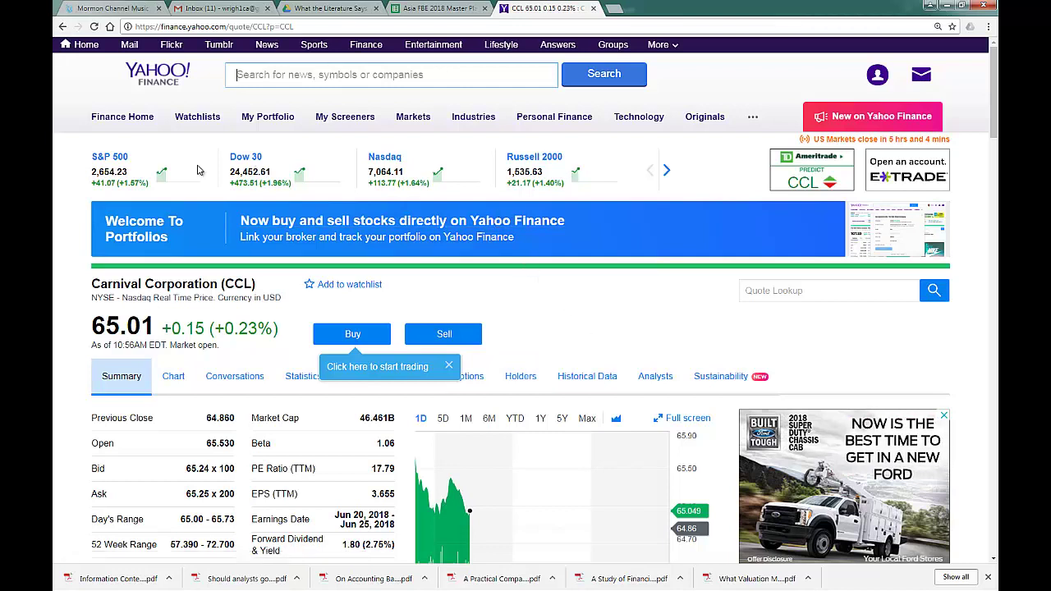
click(667, 171)
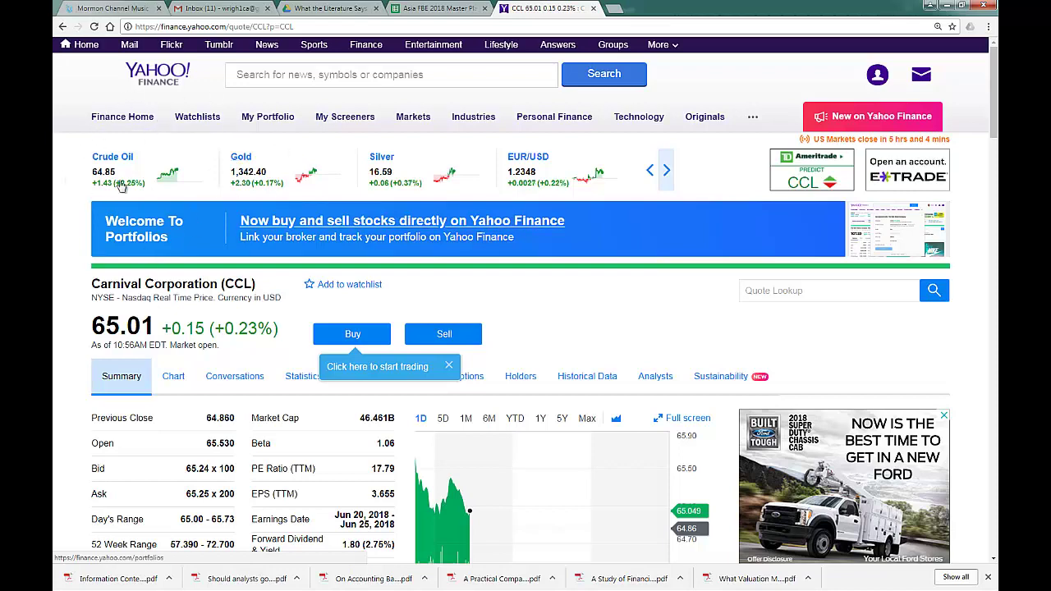
key(alt+Tab)
click(466, 405)
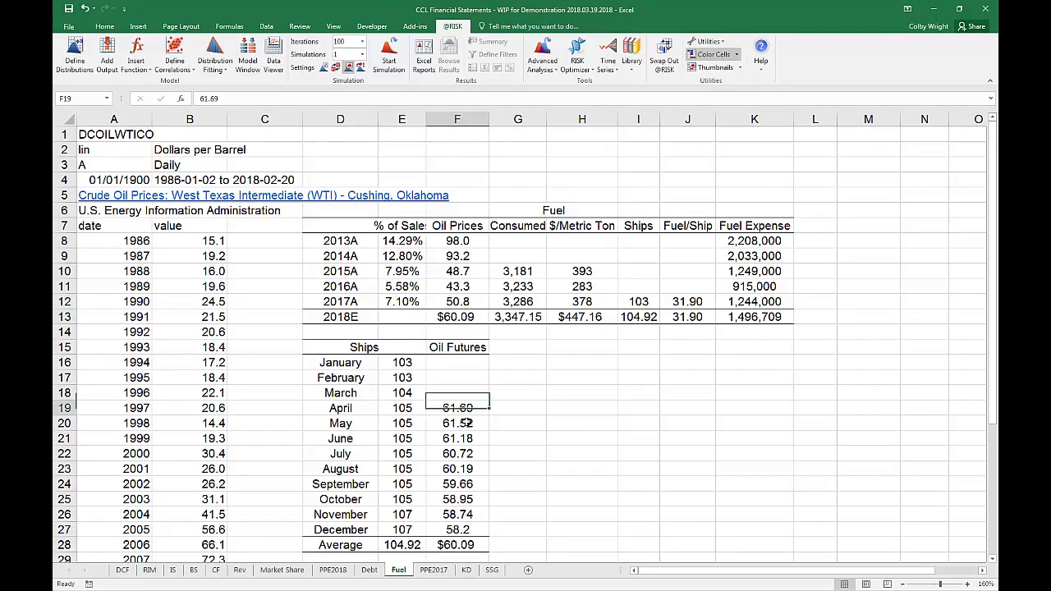
drag(467, 421, 469, 530)
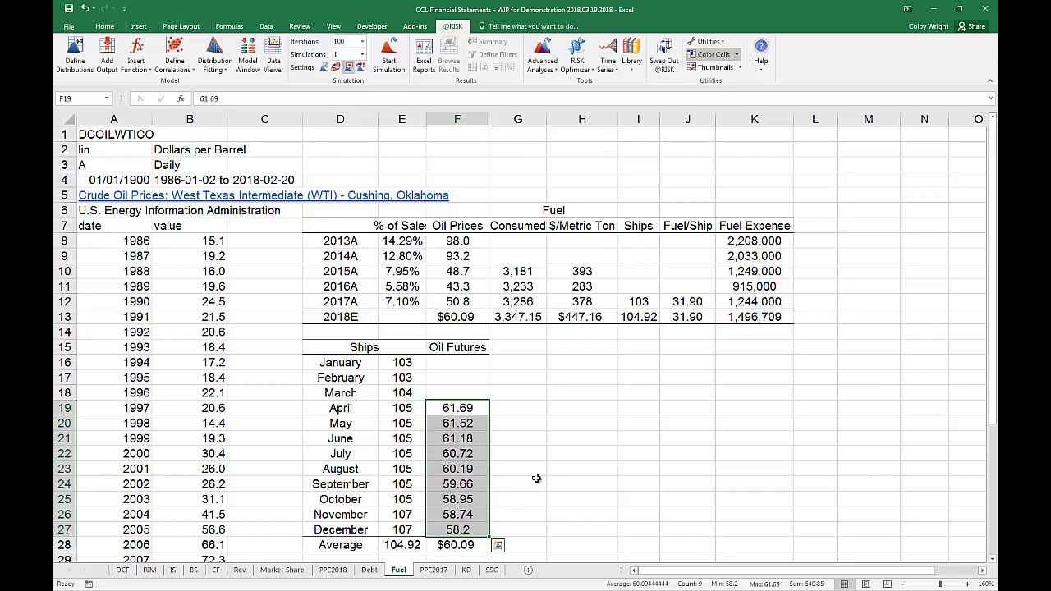
click(536, 482)
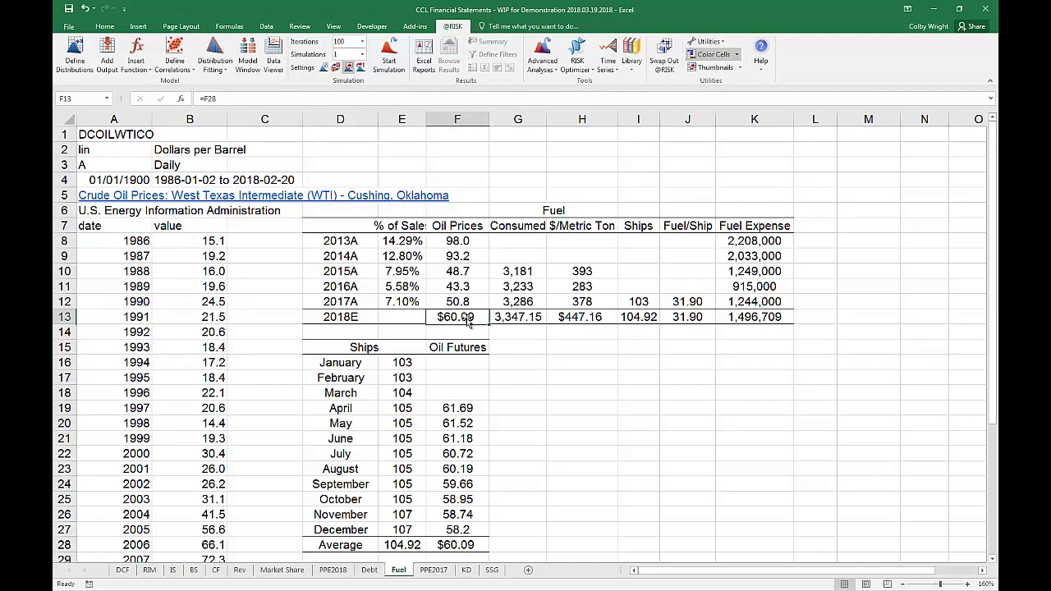
click(465, 317)
text(=r)
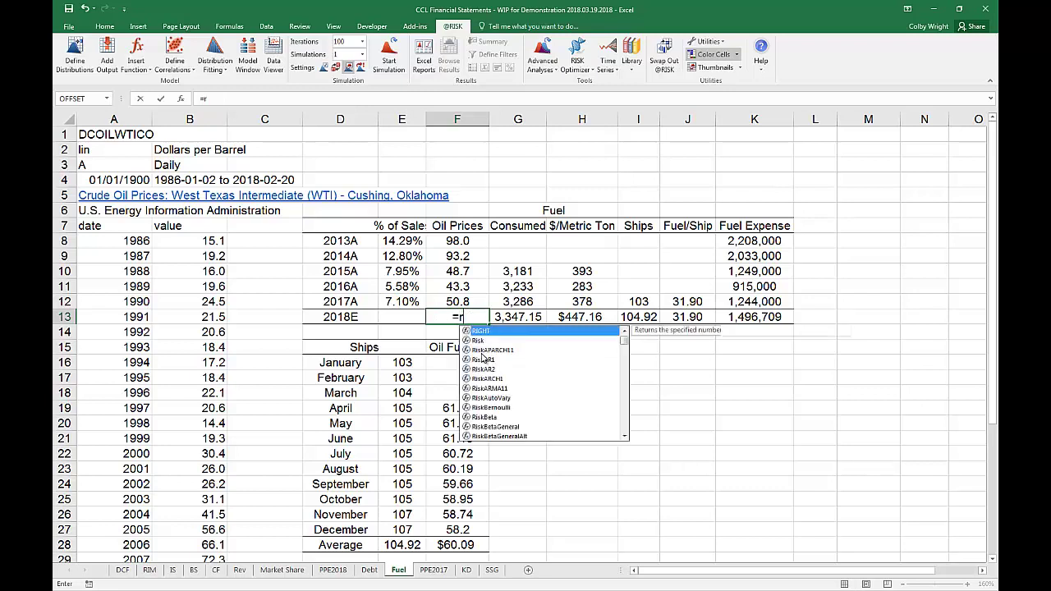
text(isknormal()
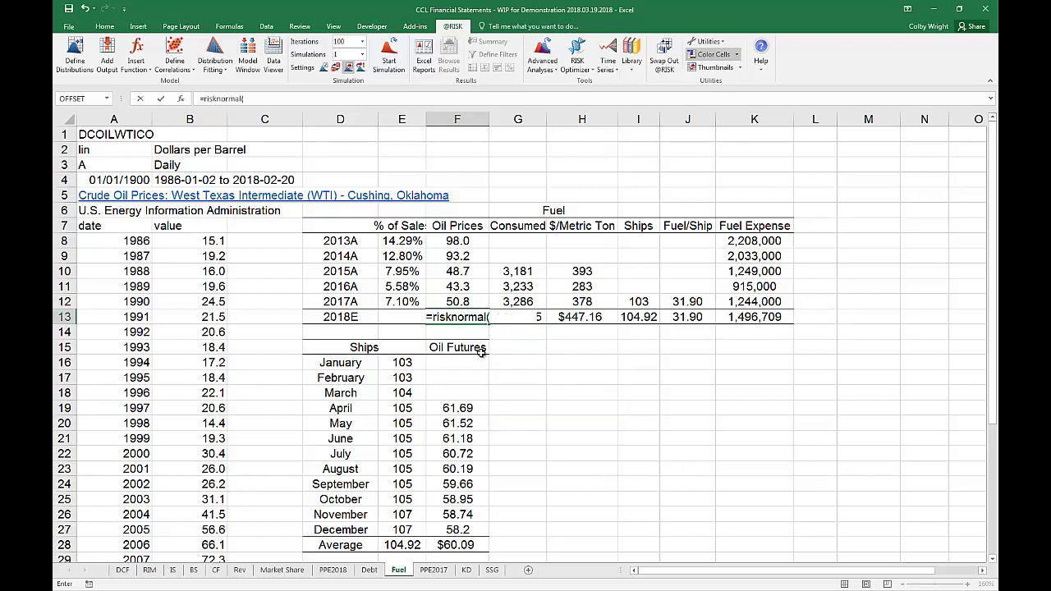
text(60.09,)
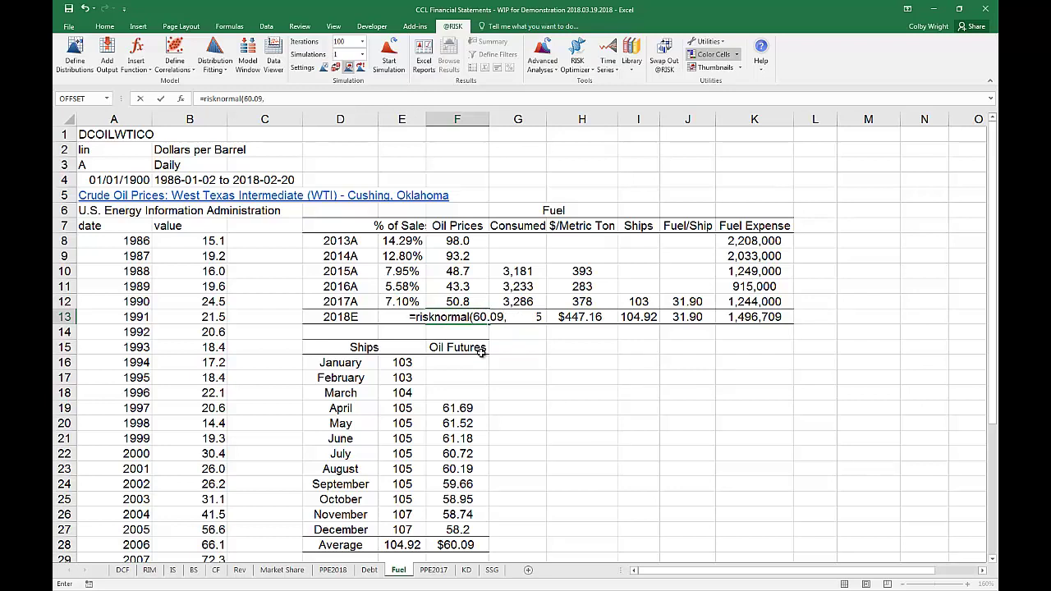
text(4))
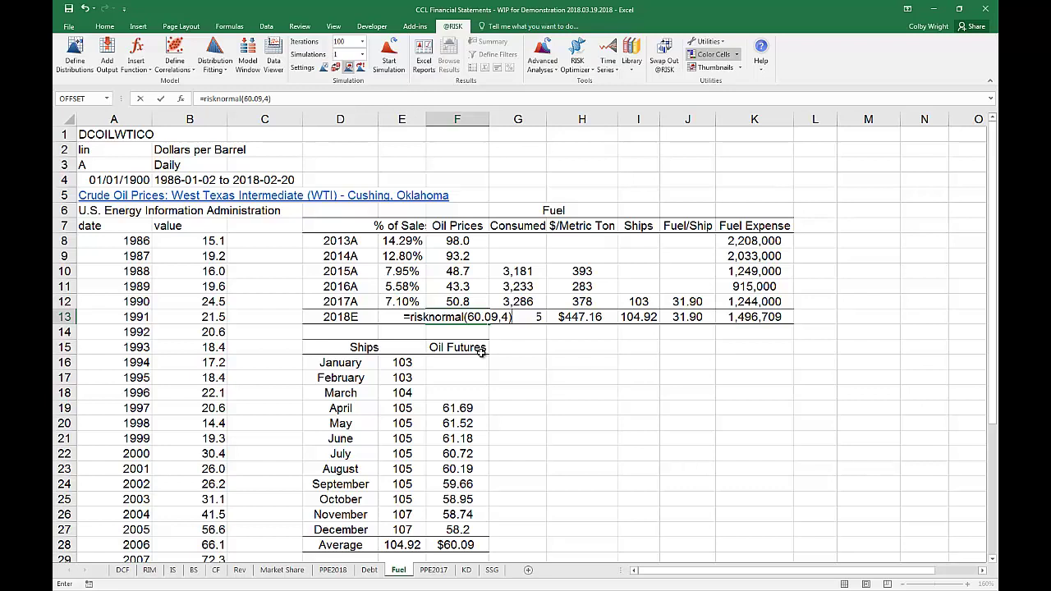
key(ctrl+Return)
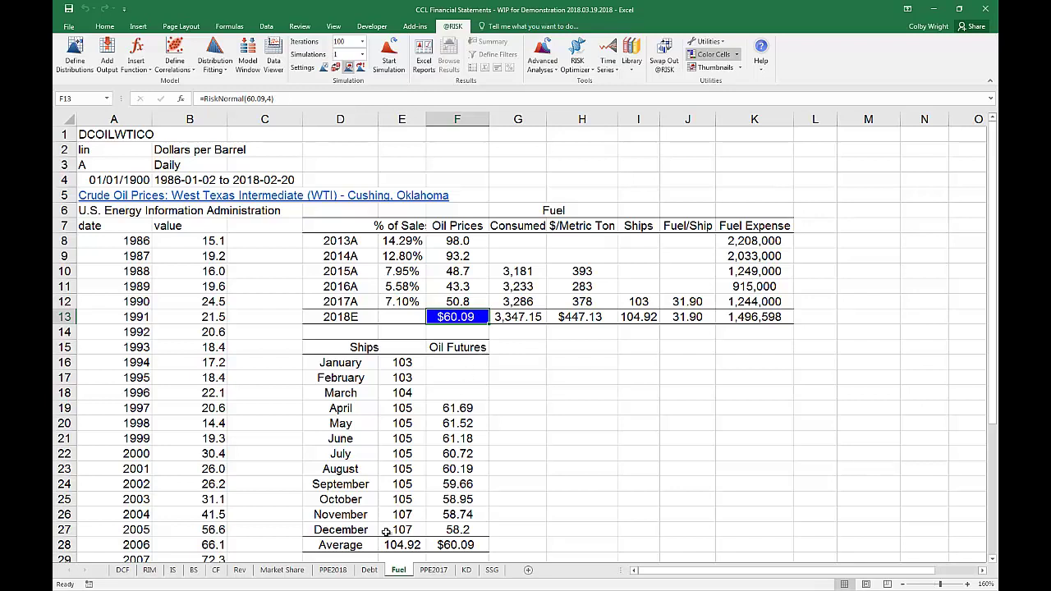
click(240, 571)
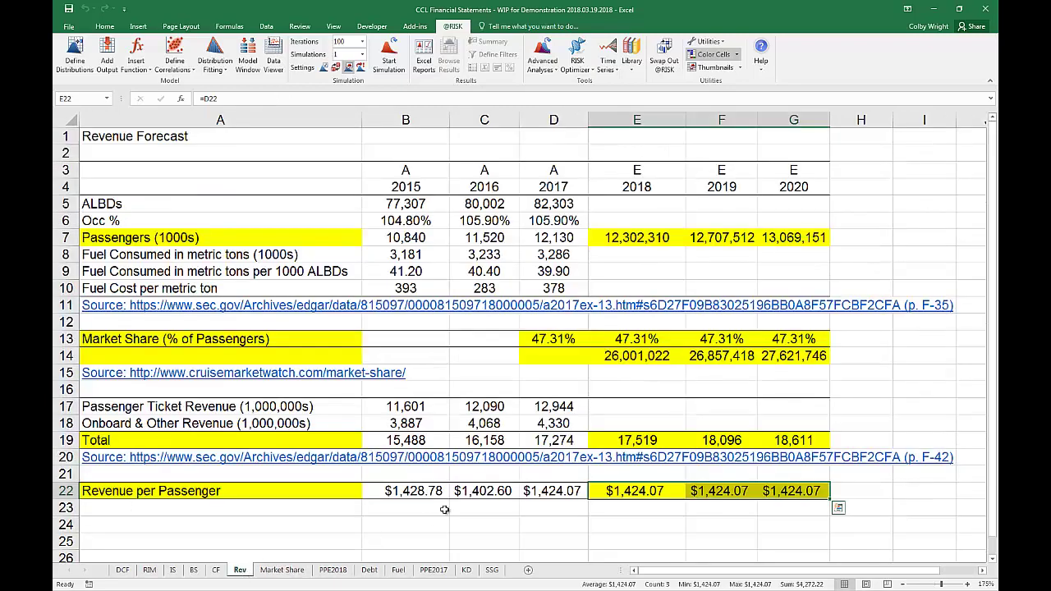
click(655, 338)
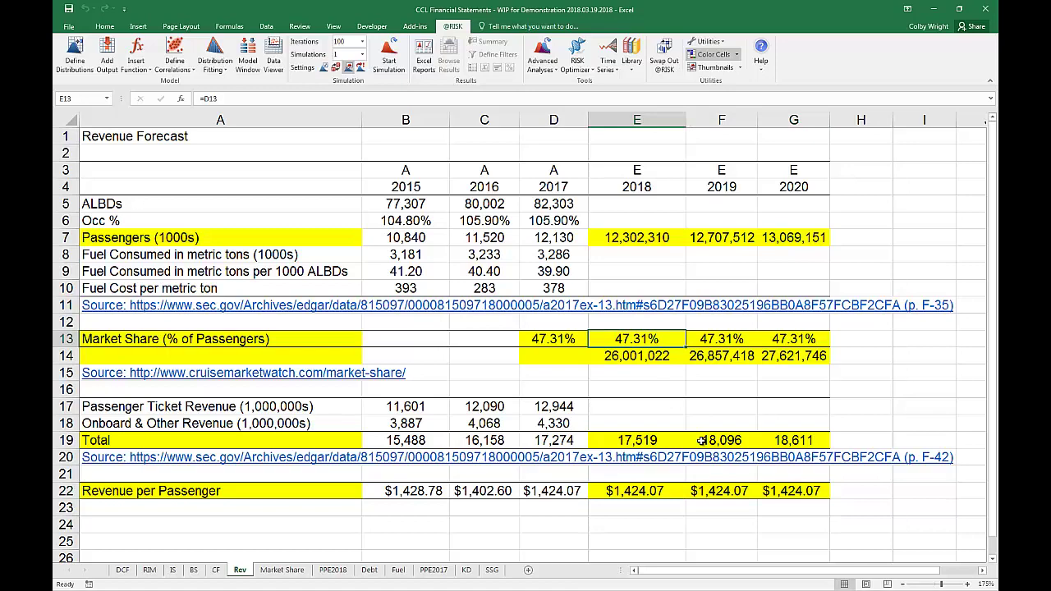
text(=riski)
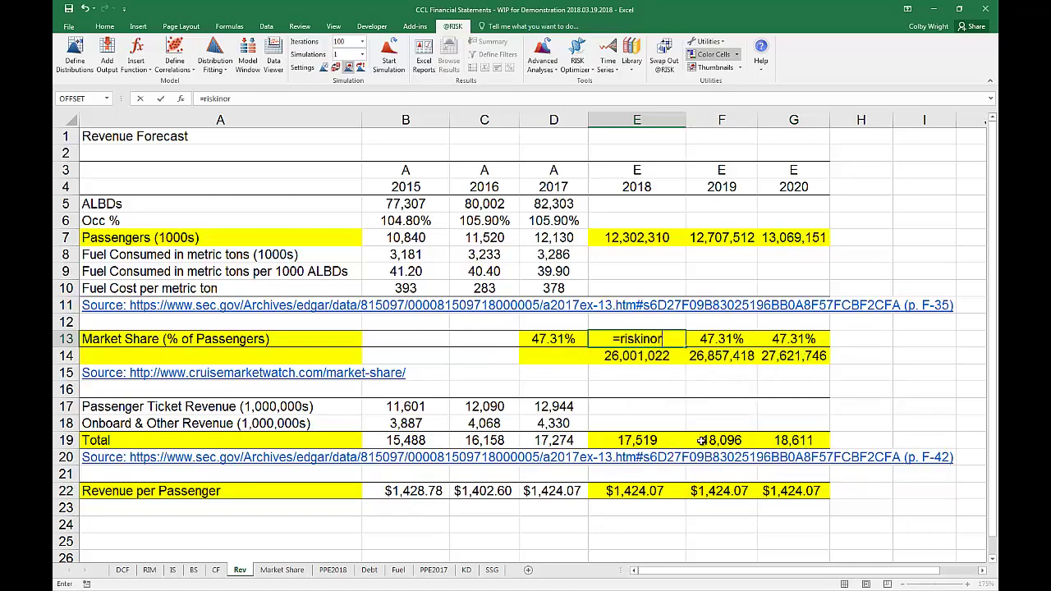
key(BackSpace)
text(no)
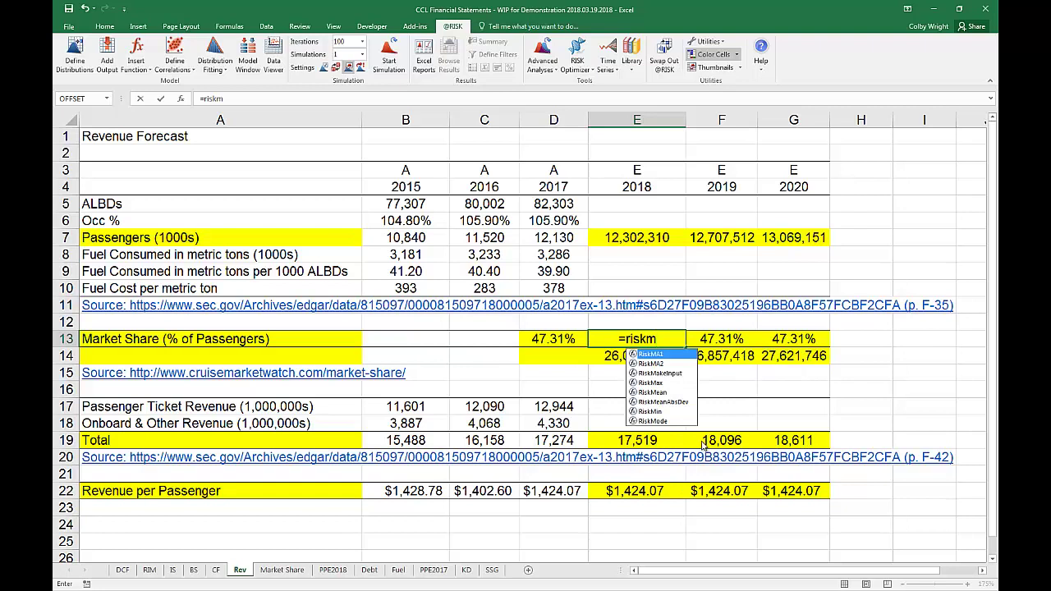
text(rmal(.)
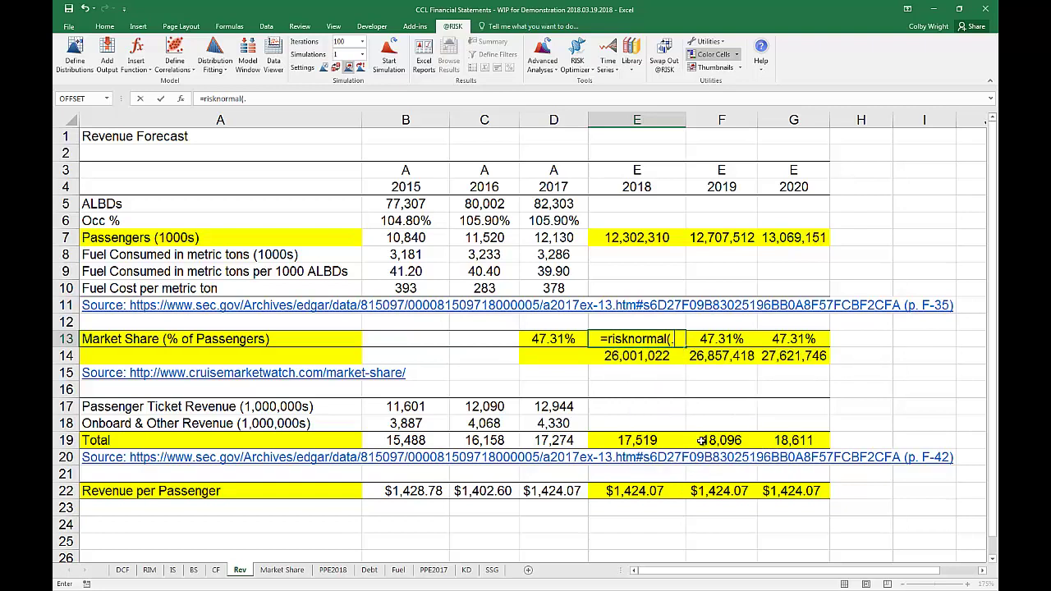
text(4731,)
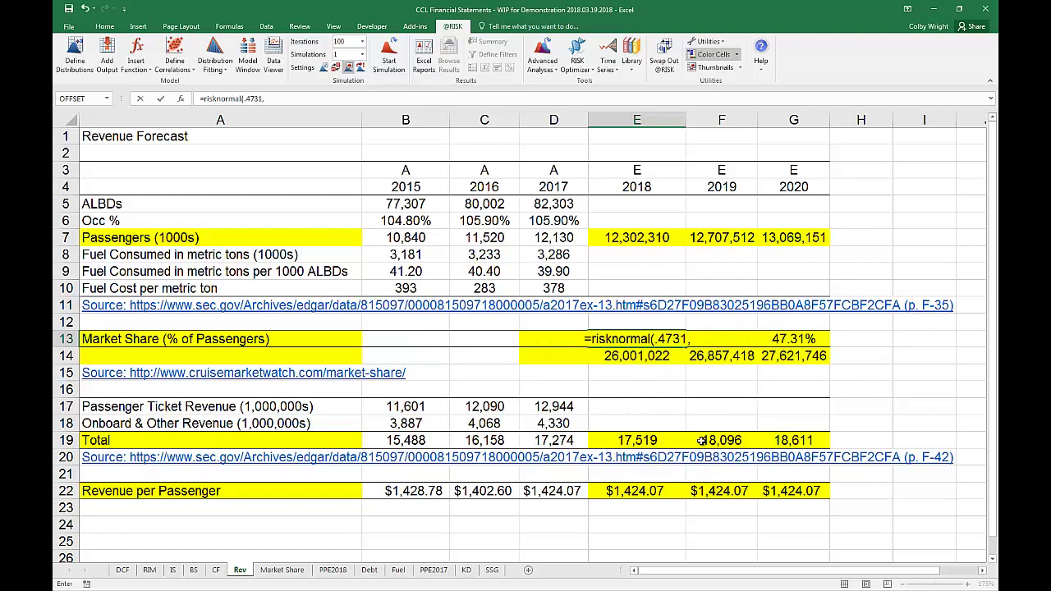
text(.)
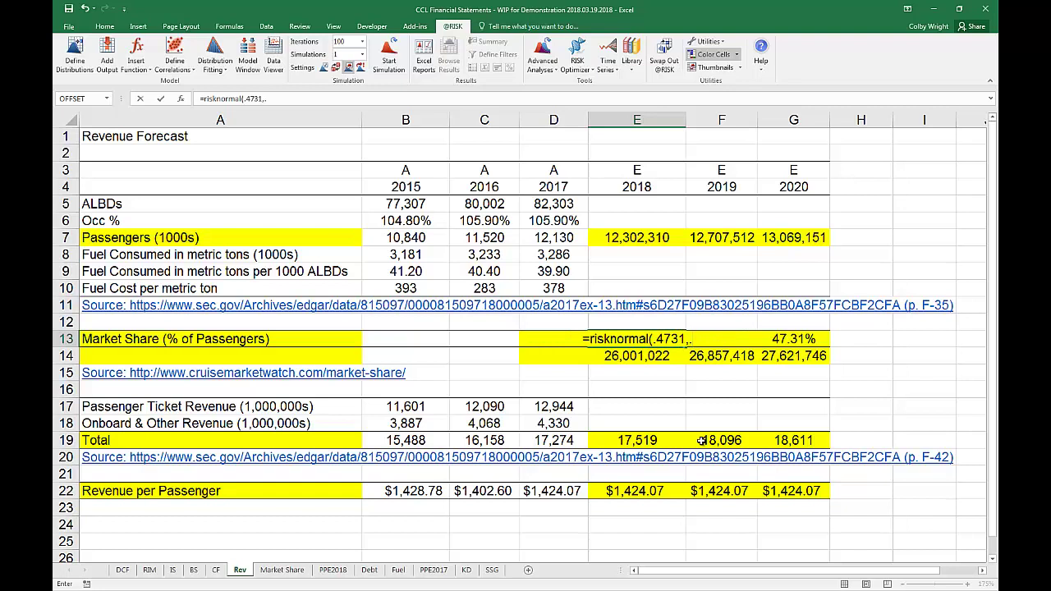
text(01))
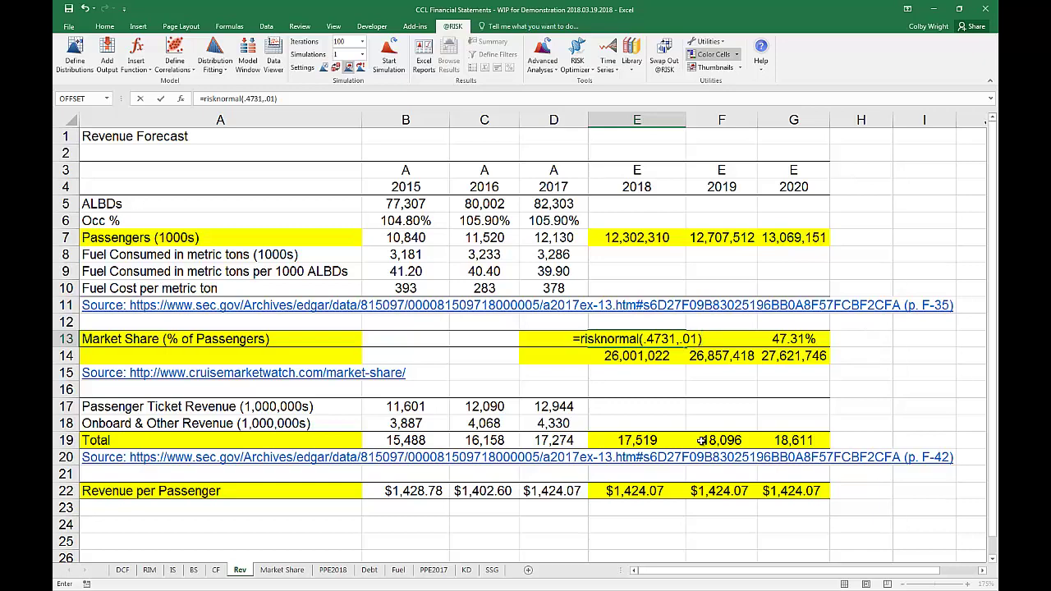
key(ctrl+Return)
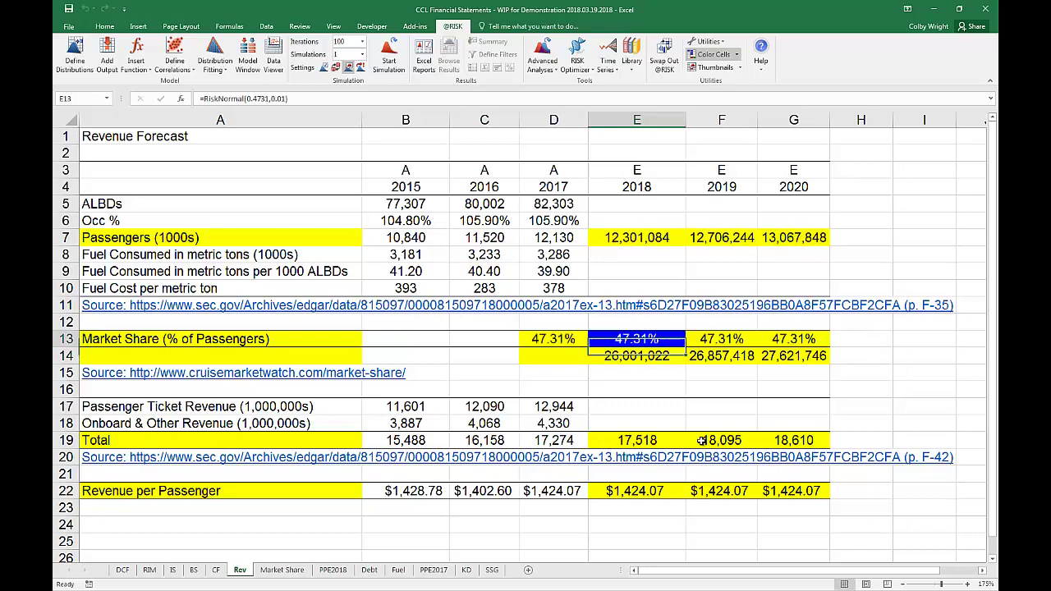
Step: Copy the 2018 market share distribution from E13 to the 2019 and 2020 cells F13:G13
key(ctrl+c)
key(shift+Right)
key(shift+Right)
key(ctrl+v)
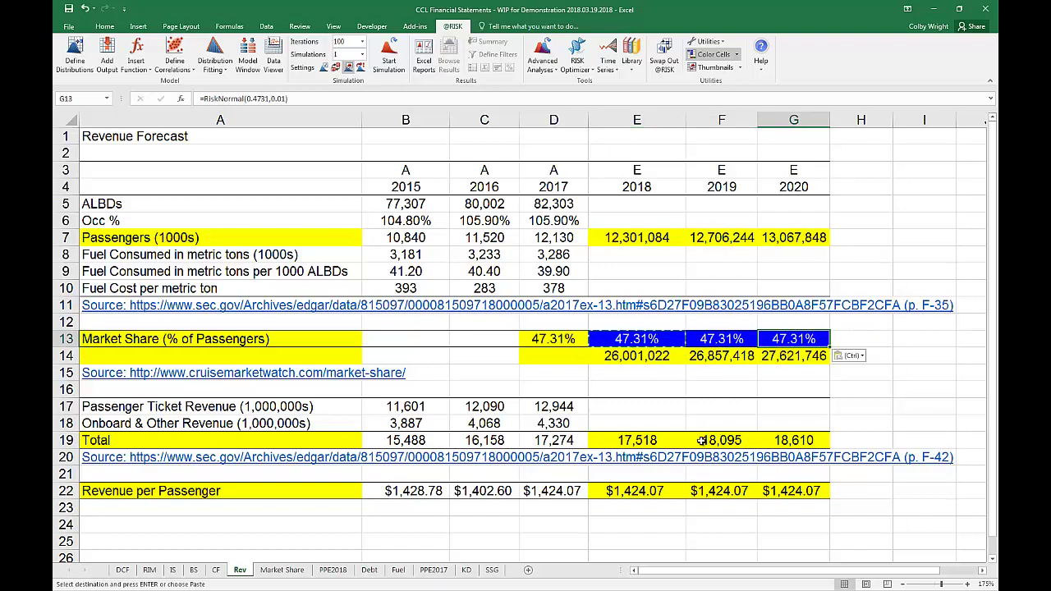
key(Right)
key(Right)
key(Right)
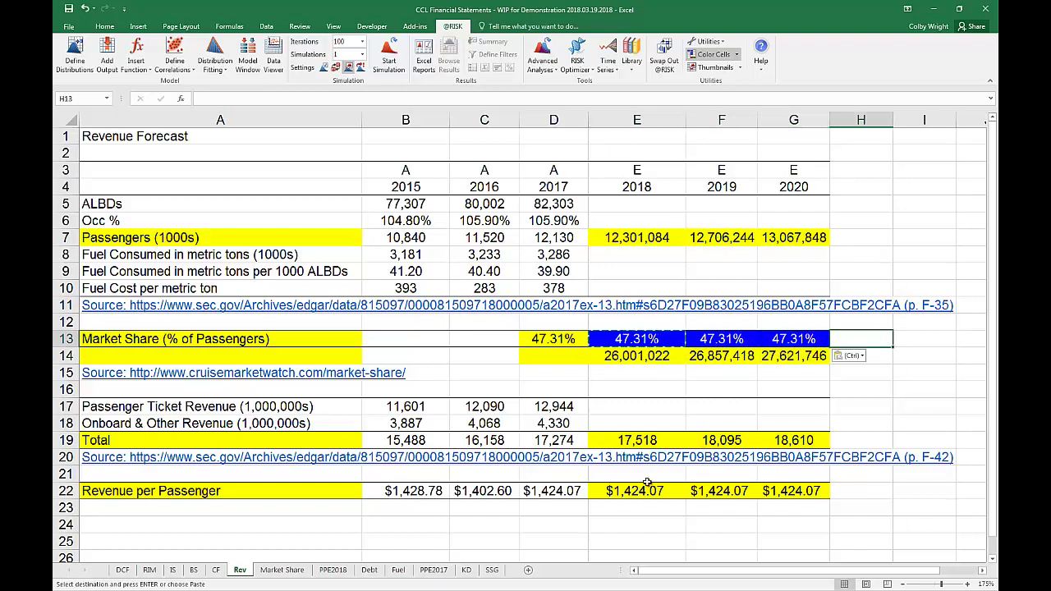
click(649, 493)
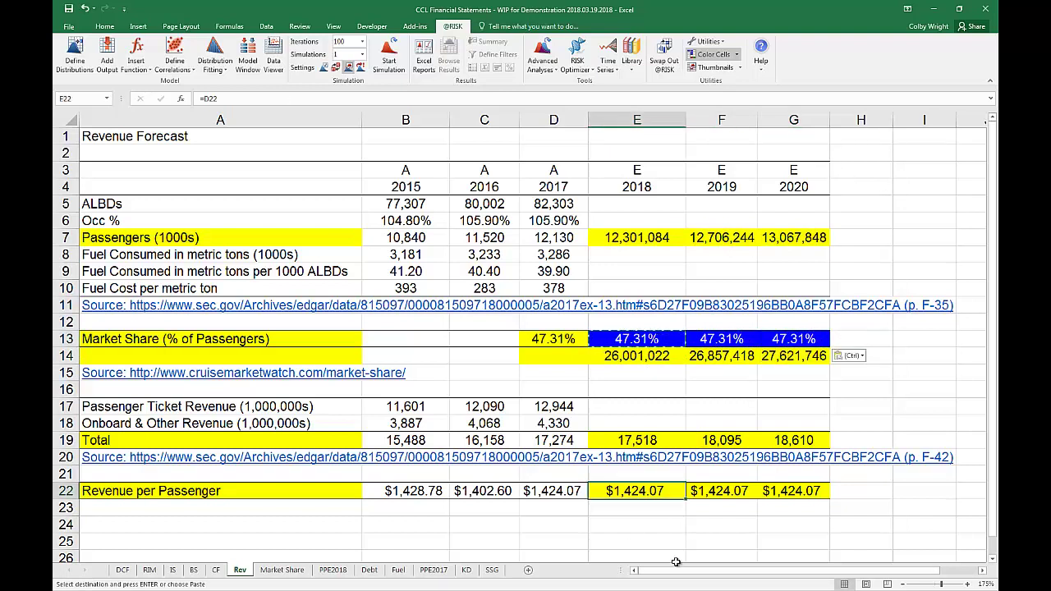
text(=riskno)
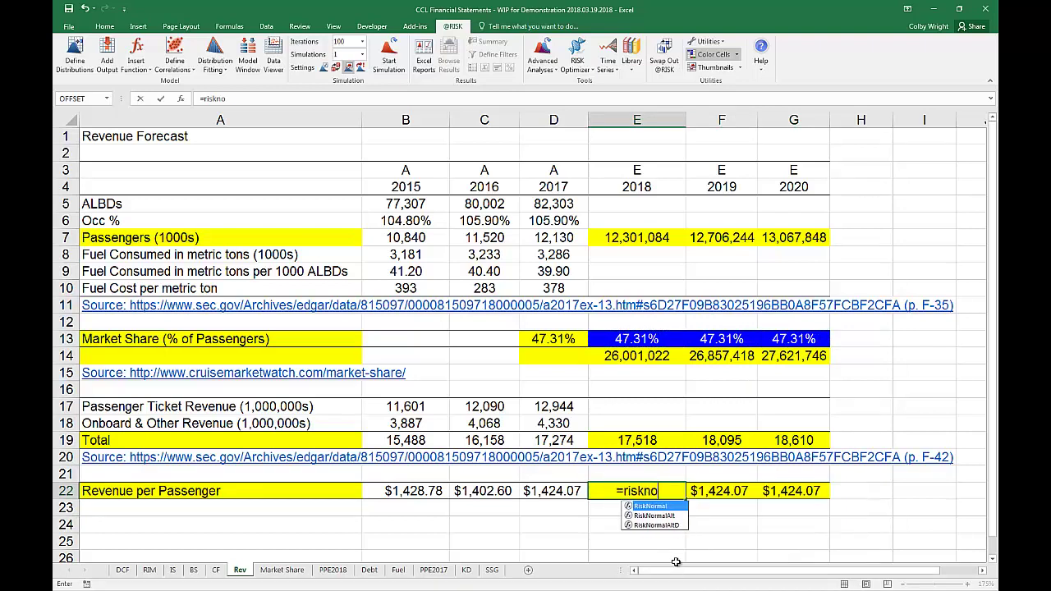
text(rmal()
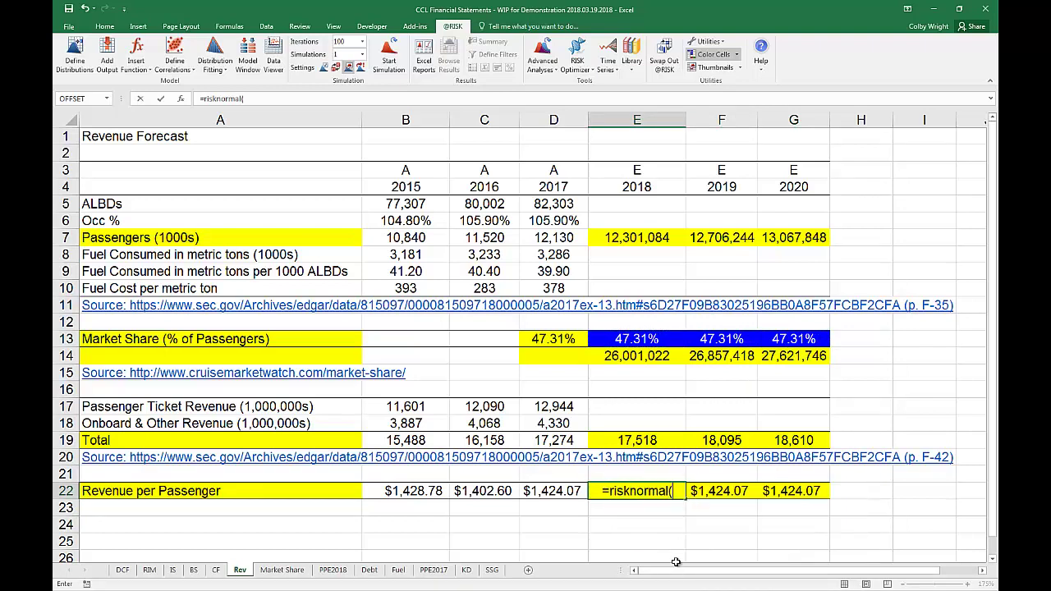
text(1424.07)
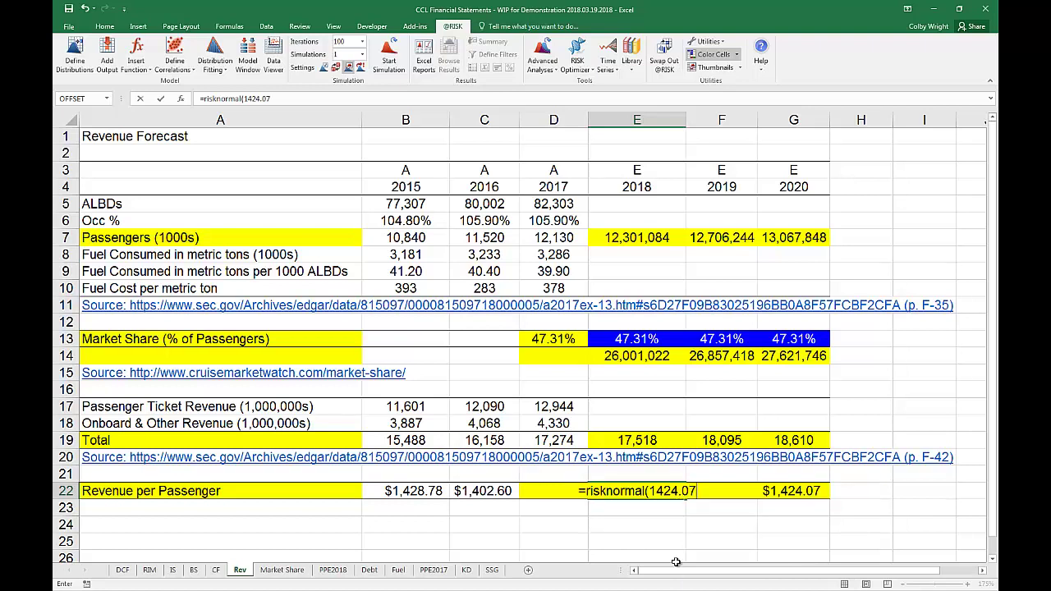
text(,)
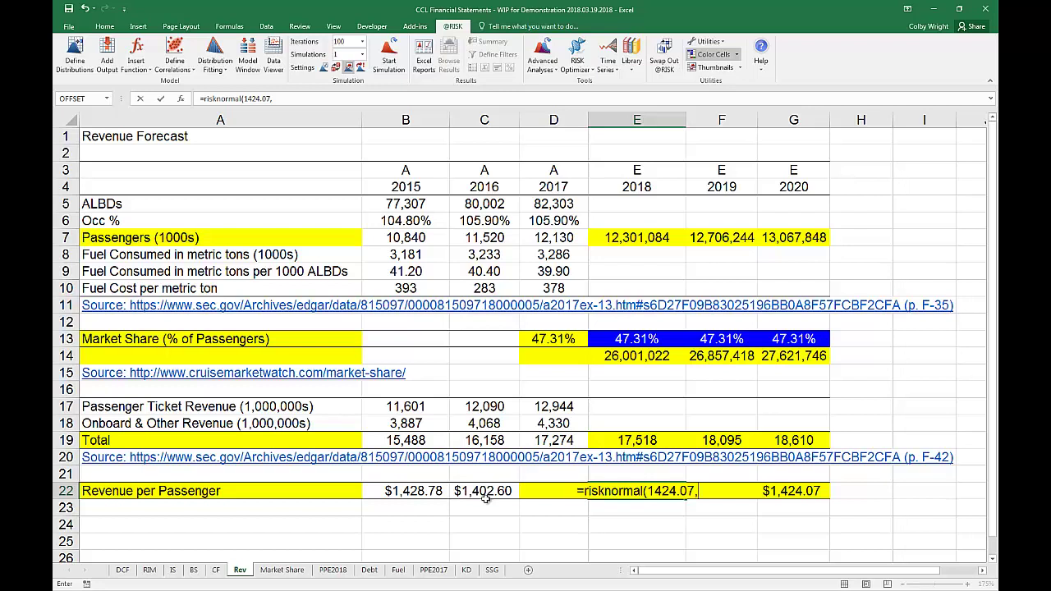
key(Tab)
Step: Copy the revenue per passenger distribution from E22 to the 2019 and 2020 cells F22:G22
click(681, 492)
key(ctrl+c)
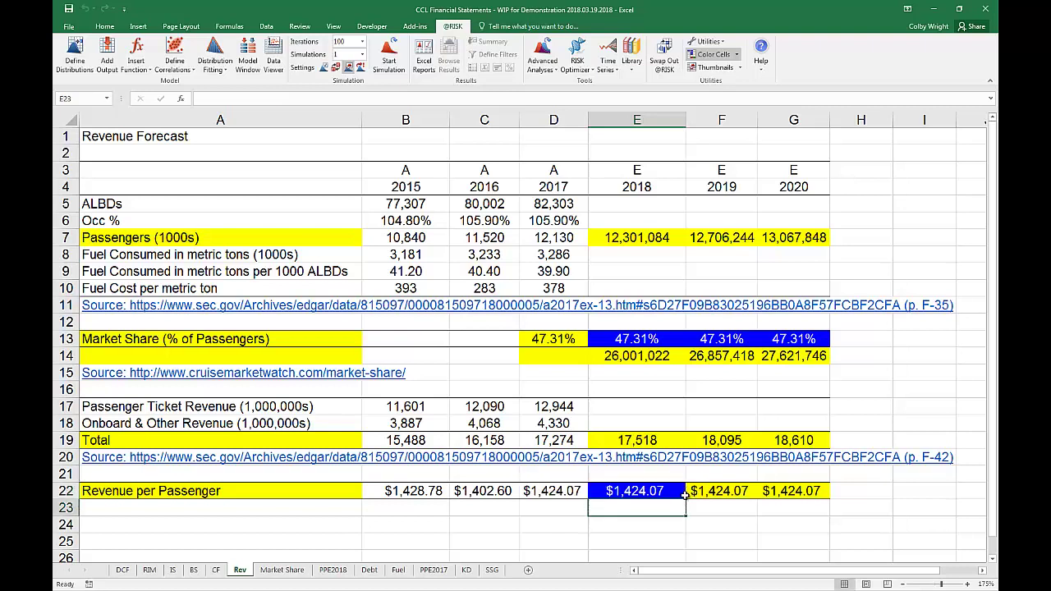
key(shift+Right)
key(shift+Right)
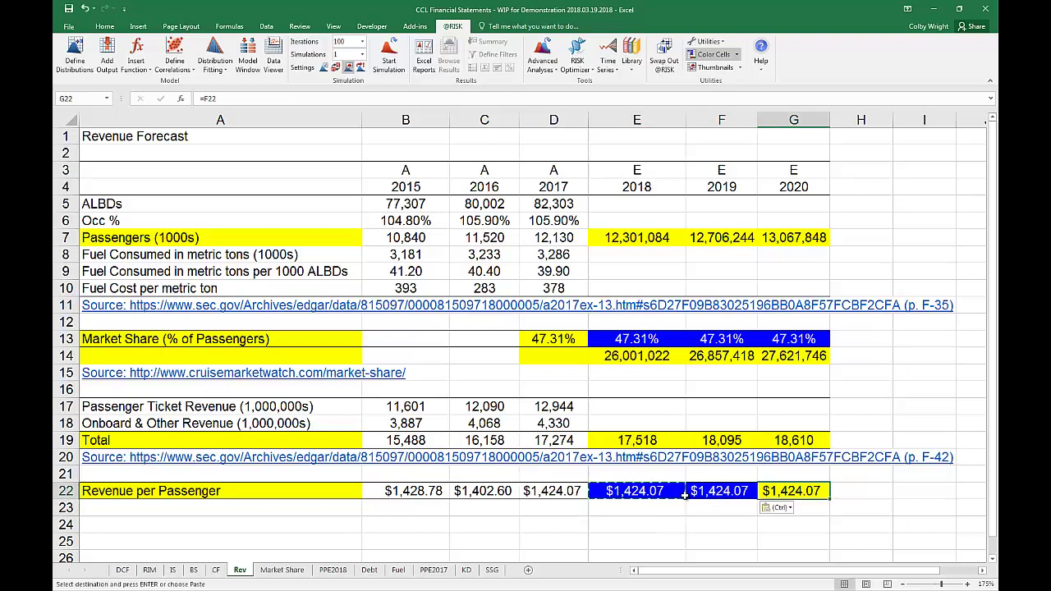
key(ctrl+v)
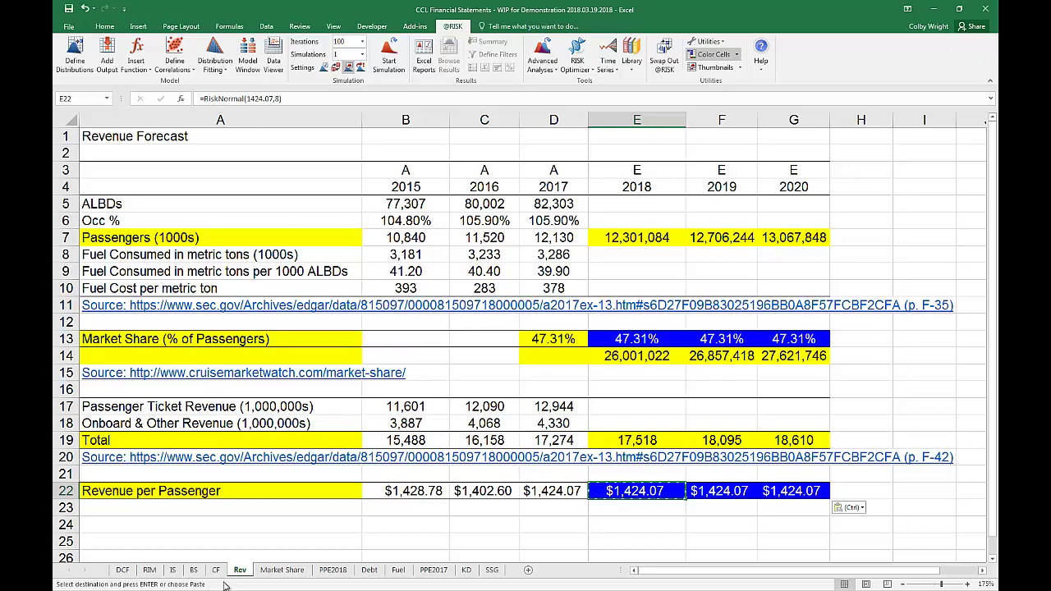
Step: On the DCF sheet, replace the steady state growth rate in I14 with =RiskNormal(0.0416,0.0025)
click(122, 570)
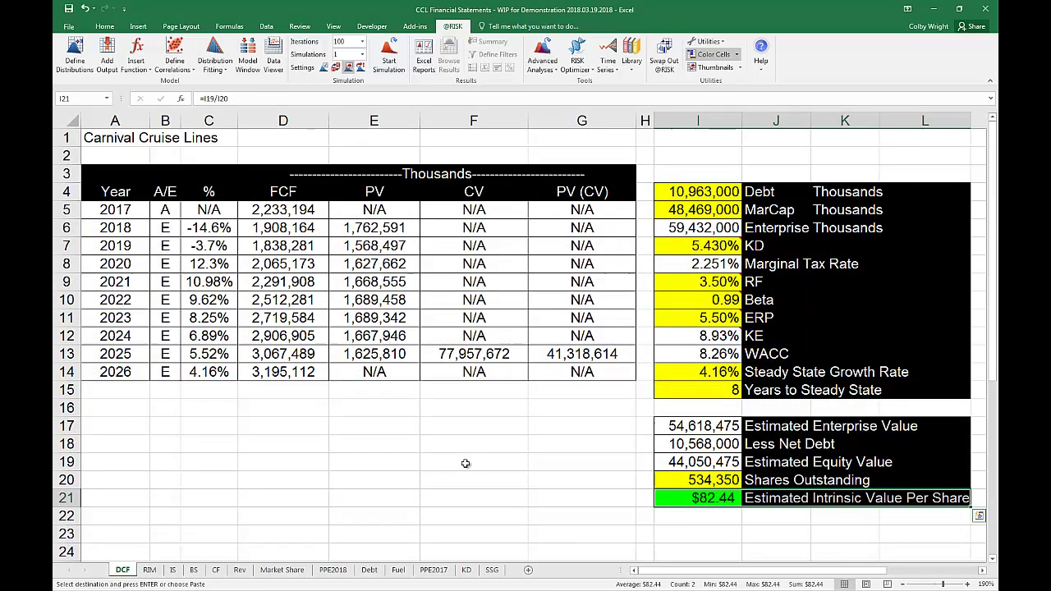
click(705, 376)
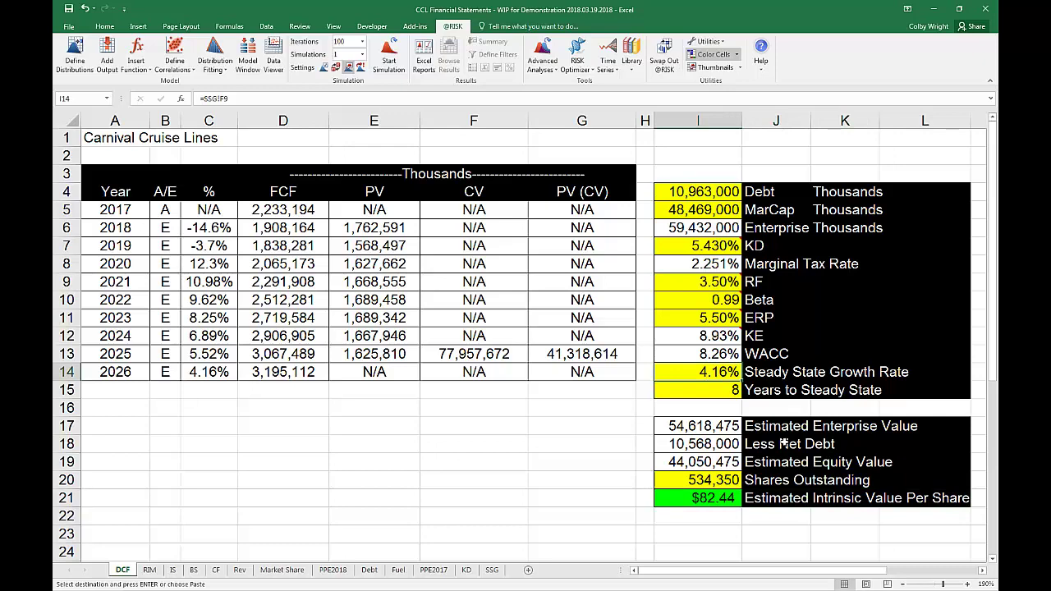
text(=)
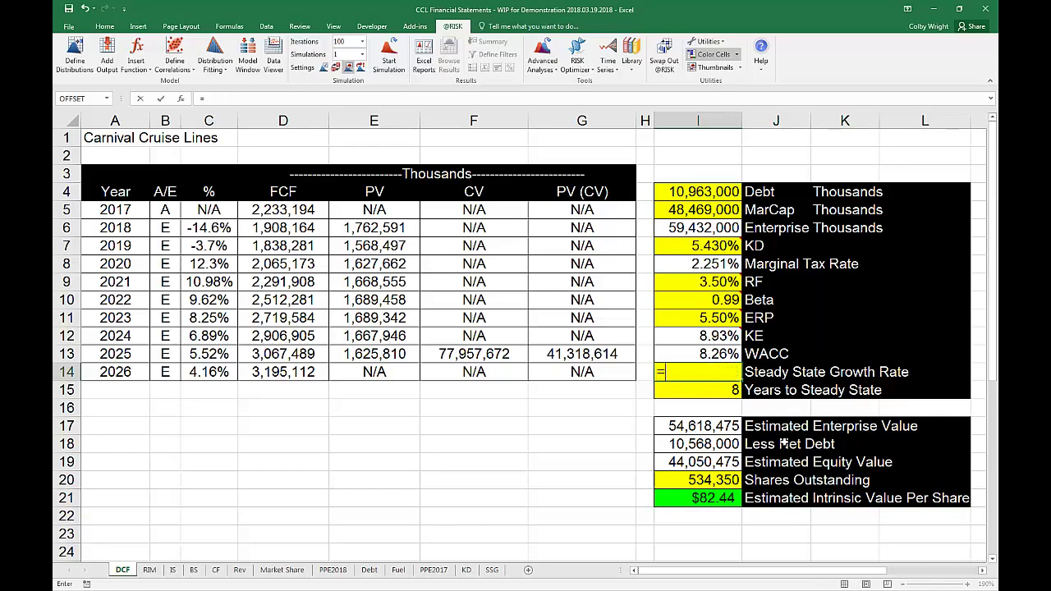
text(risknor)
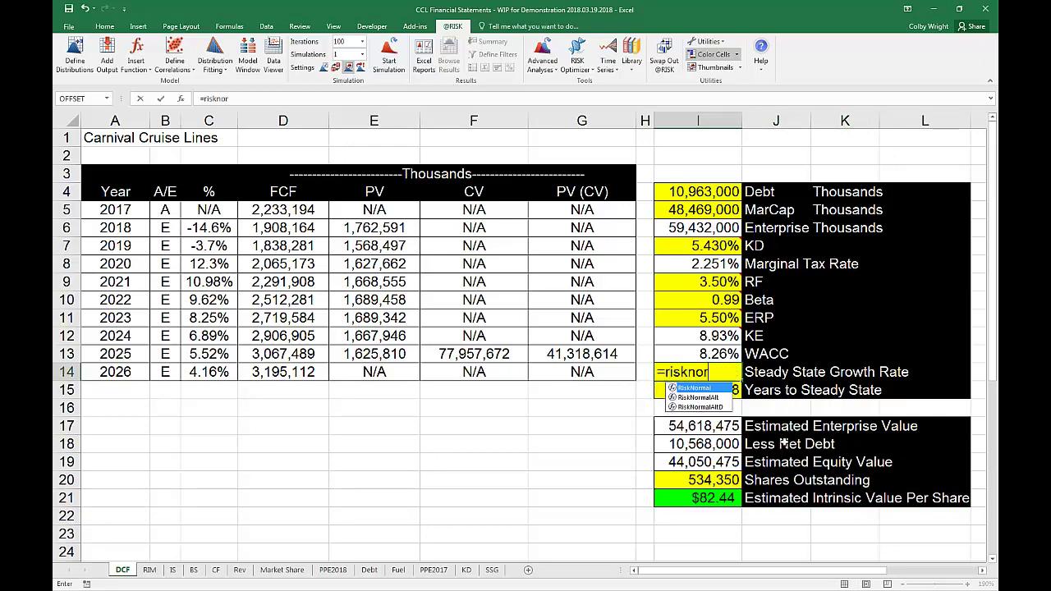
text(mal)
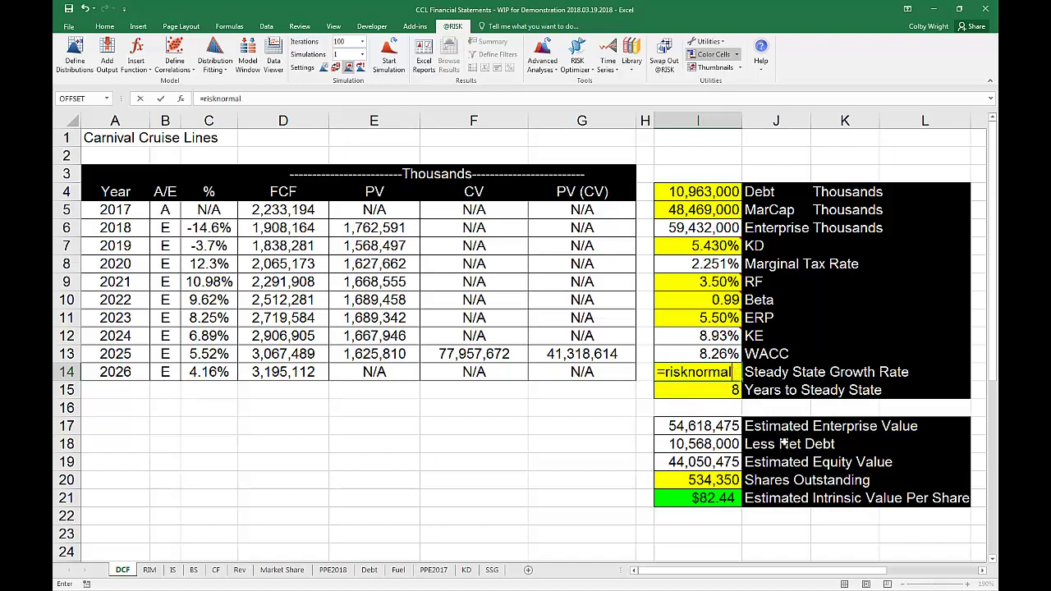
text((.0414)
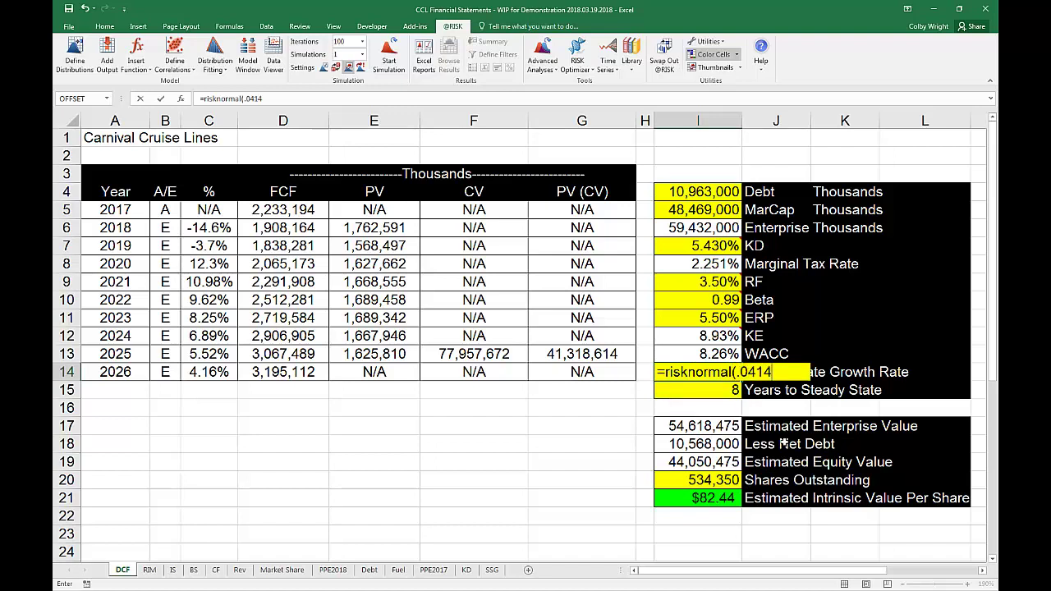
key(BackSpace)
text(6)
text(,)
text(.005))
key(BackSpace)
key(BackSpace)
text(25)
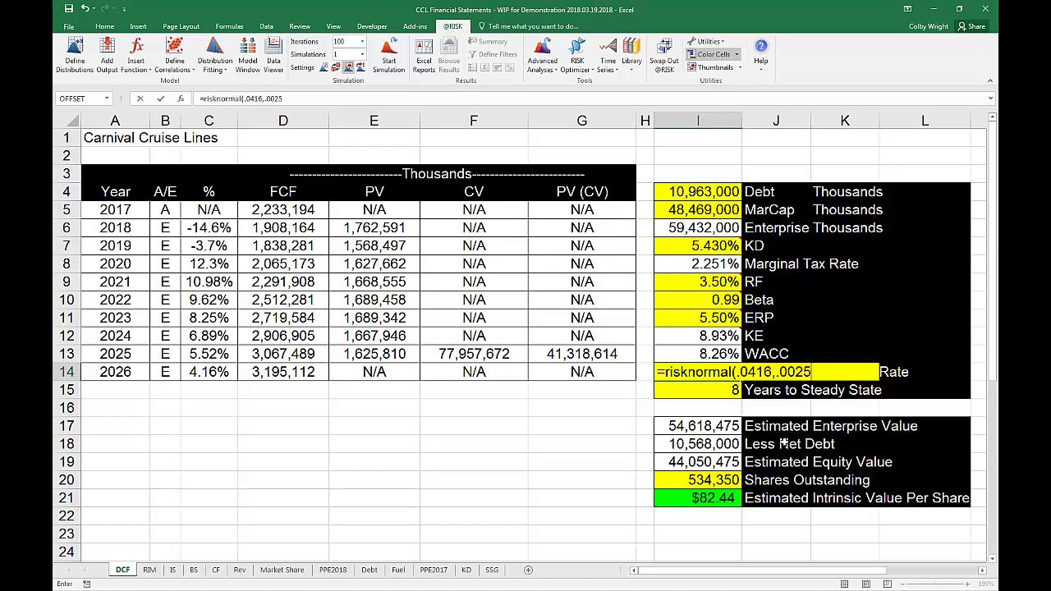
text())
key(Return)
key(Up)
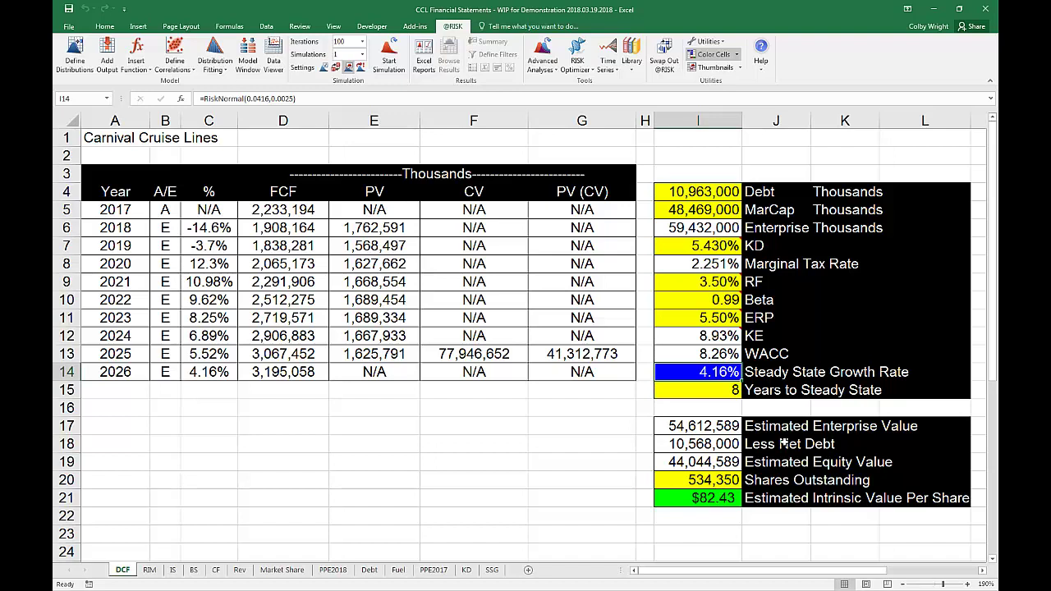
key(Down)
key(Down)
key(Down)
key(Down)
key(Down)
key(Down)
key(Down)
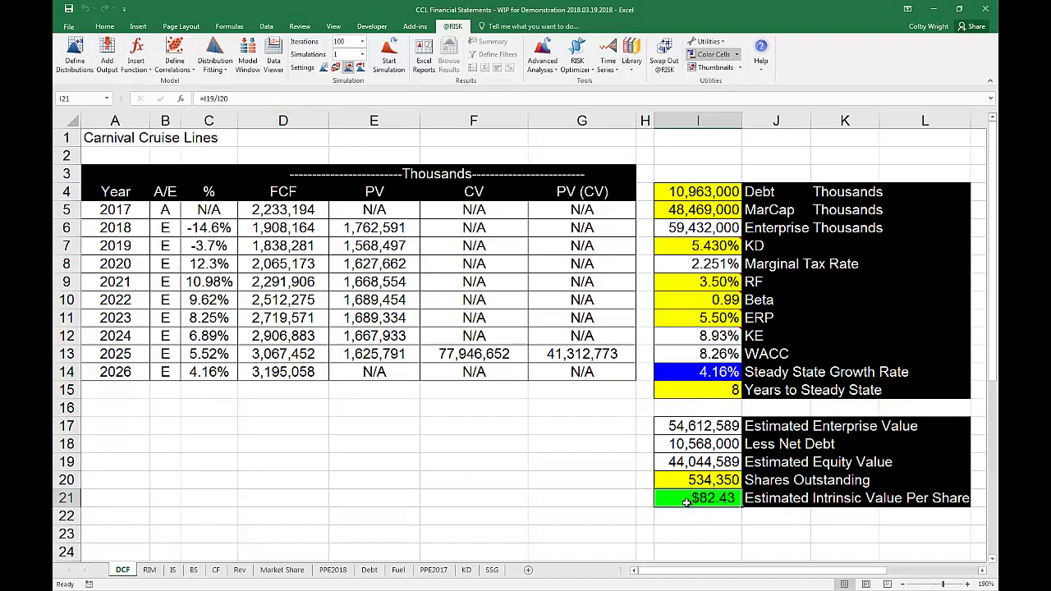
click(108, 50)
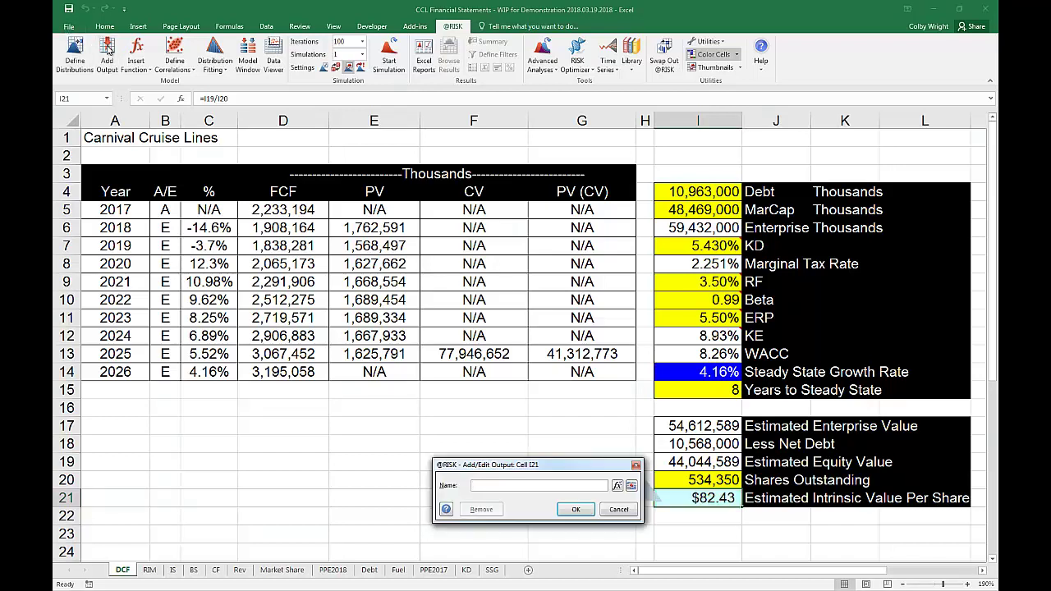
text(Intrinsic Value")+)
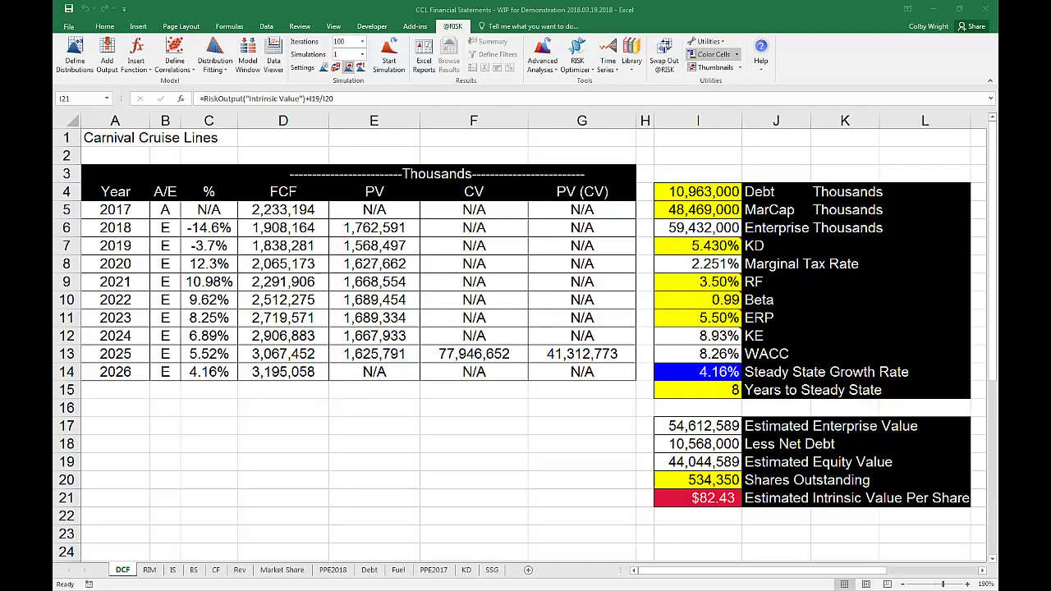
click(724, 503)
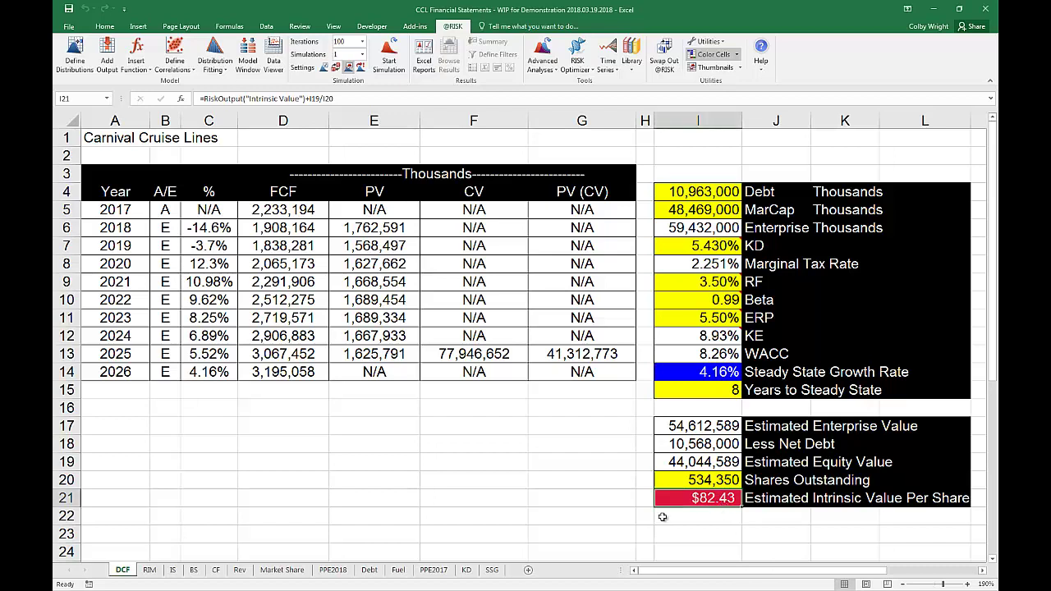
click(721, 356)
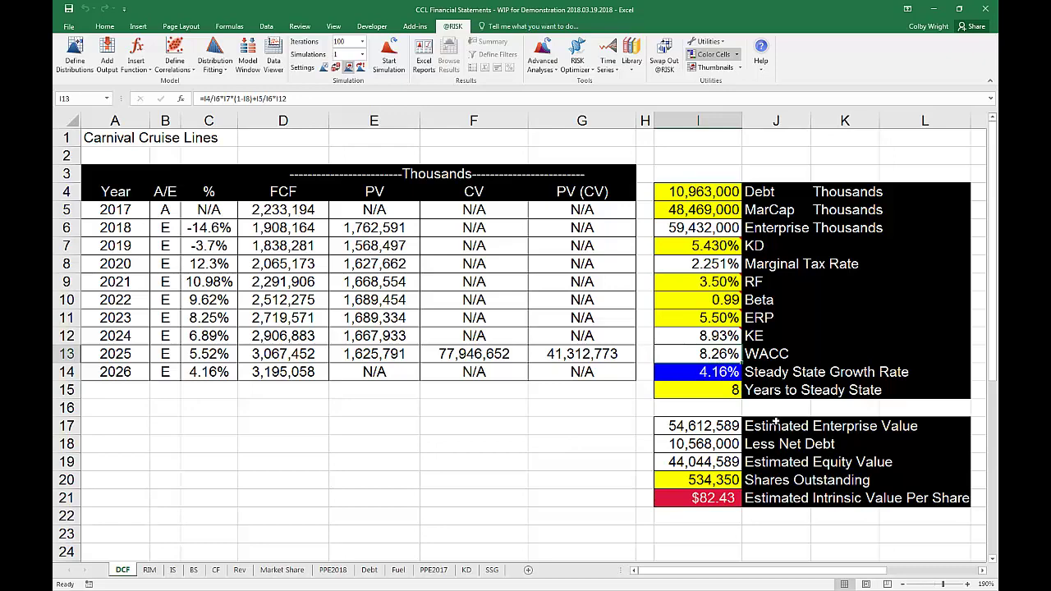
text(=risk)
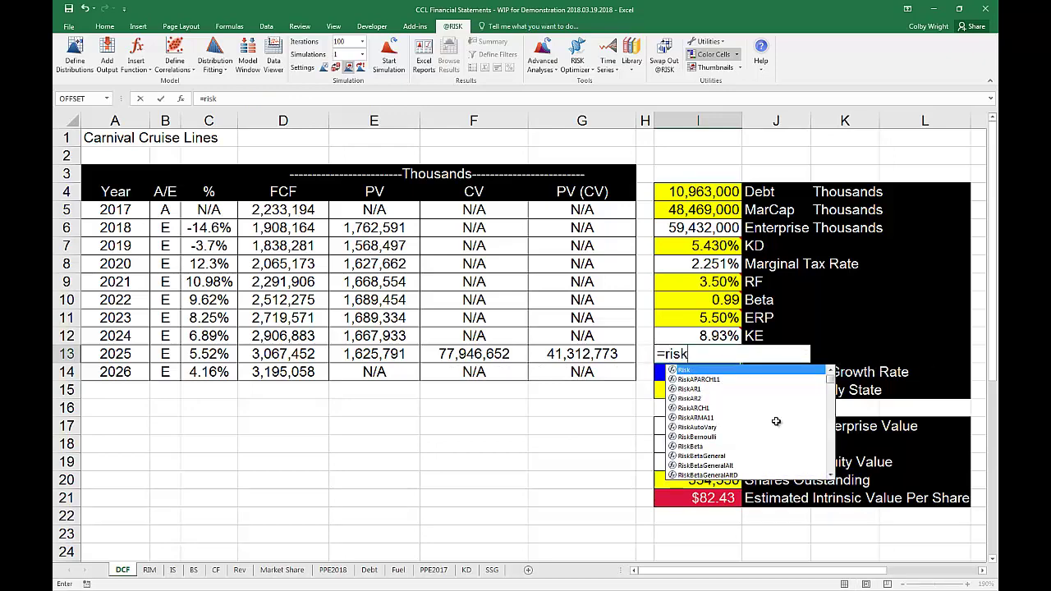
text(normal(.)
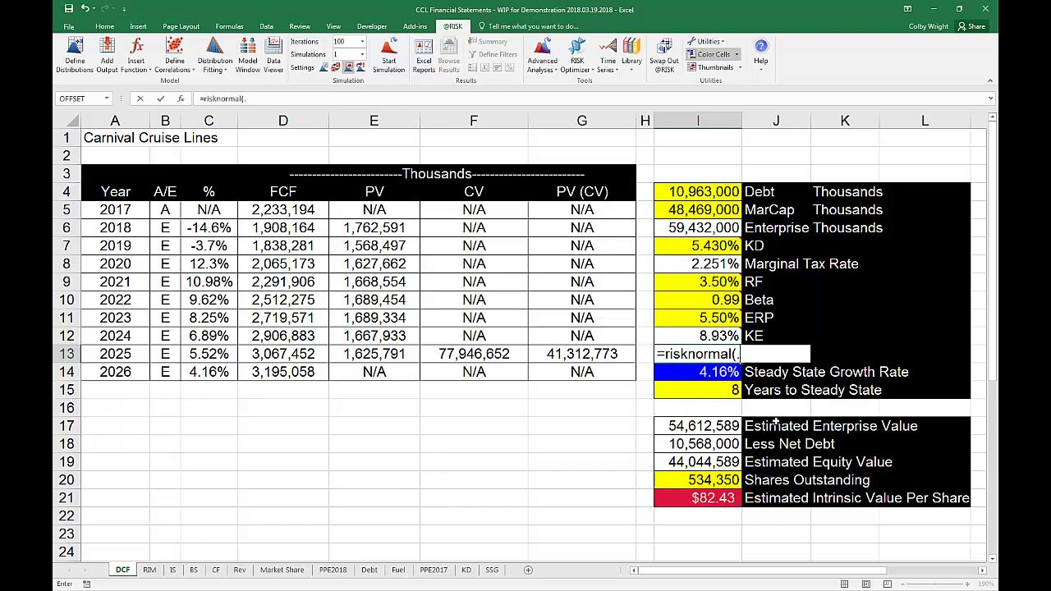
text(082,.025)
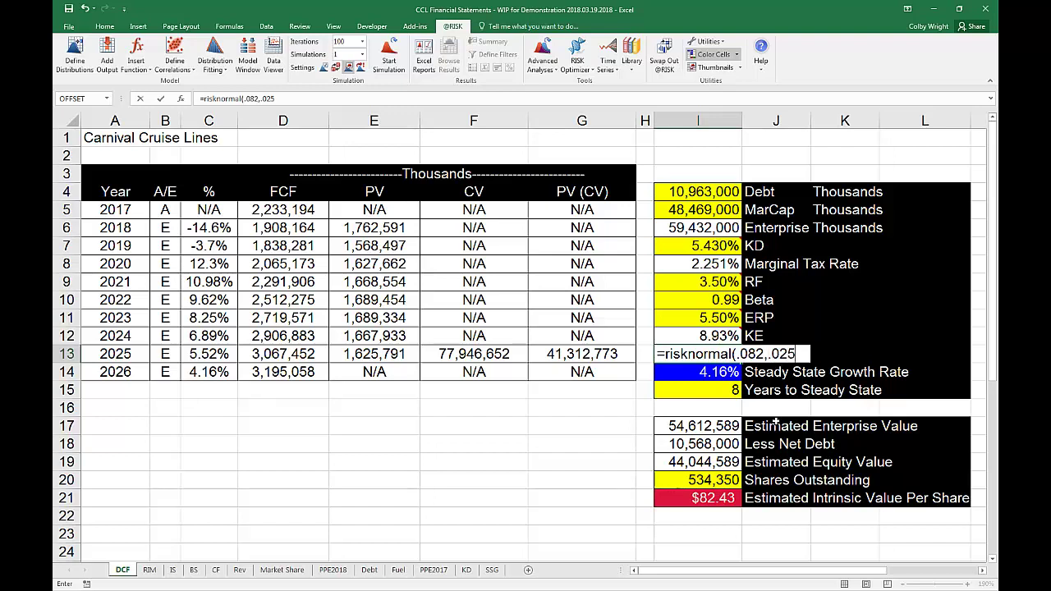
key(BackSpace)
key(BackSpace)
key(BackSpace)
text(.25)
key(BackSpace)
key(BackSpace)
key(BackSpace)
key(BackSpace)
text(.25))
key(Return)
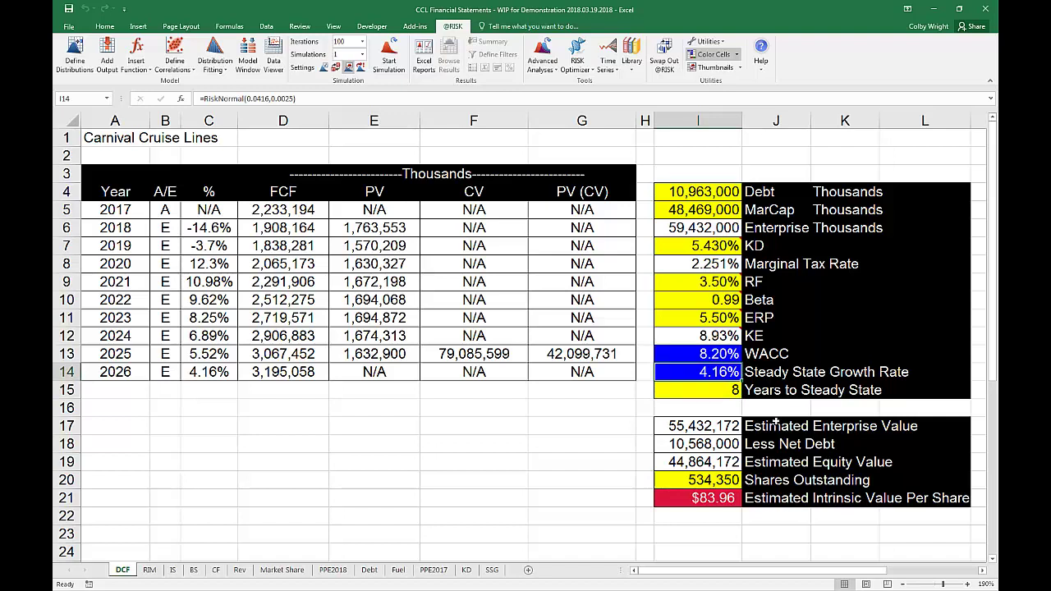
Step: Correct the standard deviation in the WACC distribution in I13 to 0.0025
key(F2)
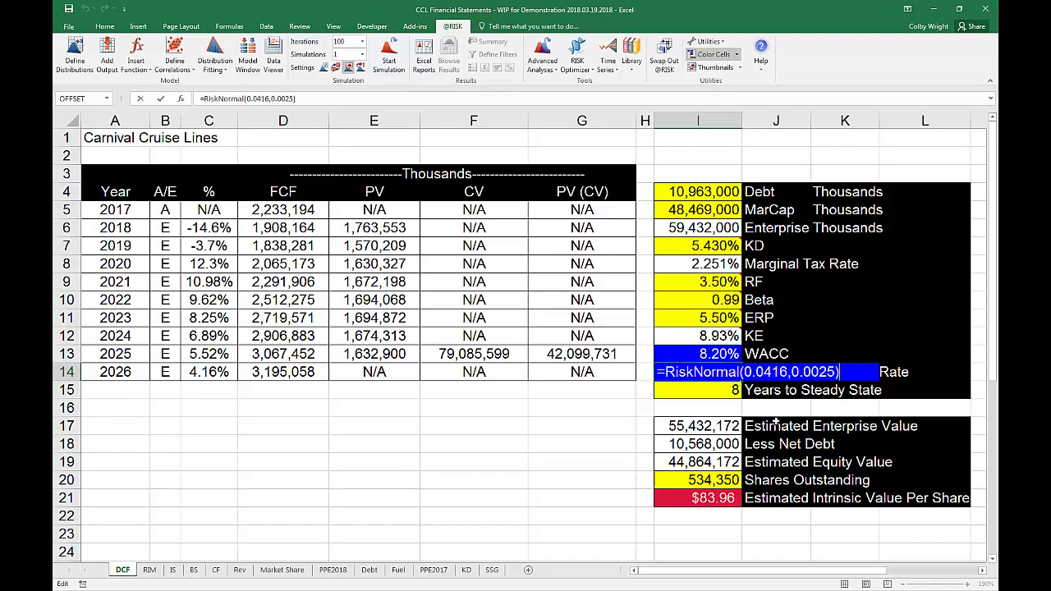
key(Up)
key(Up)
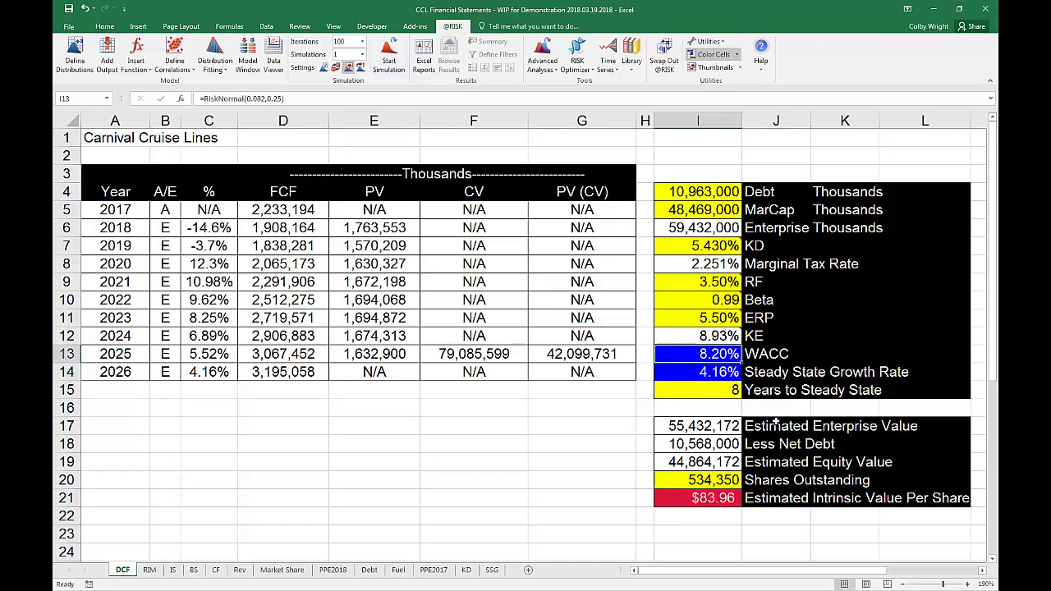
click(285, 100)
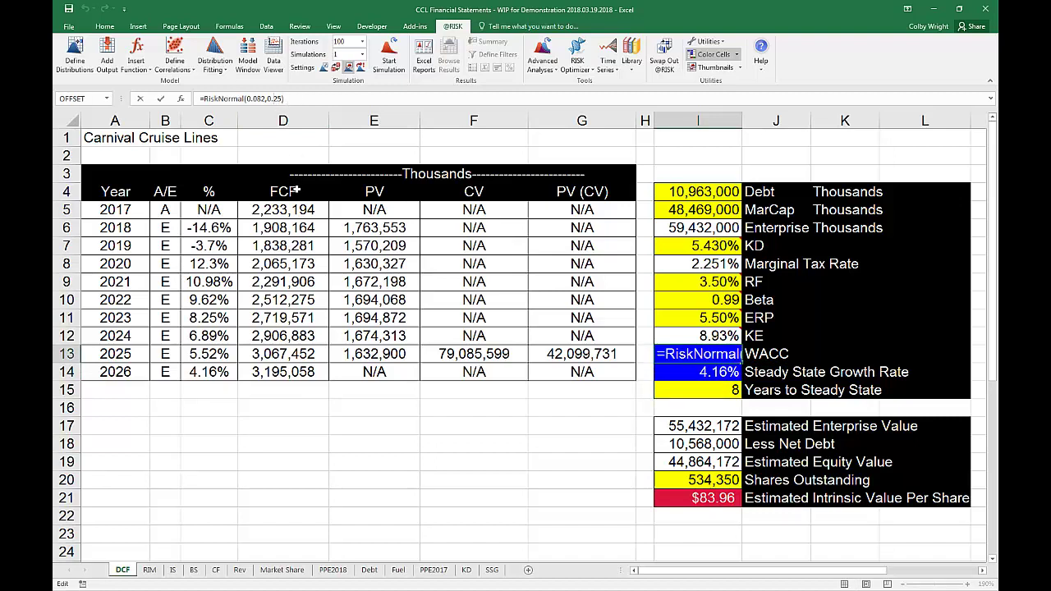
key(F2)
text(00)
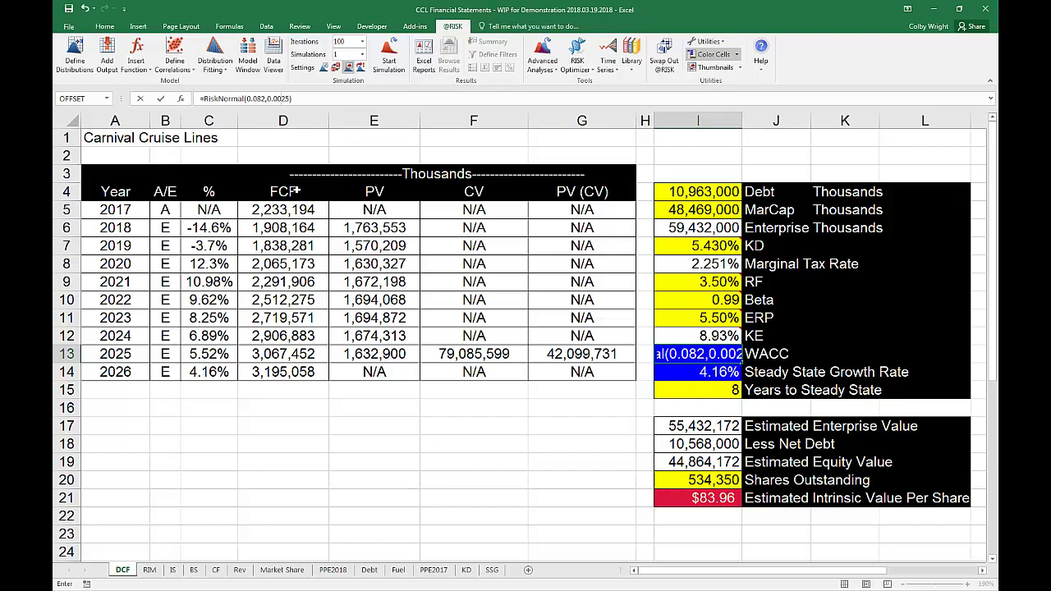
key(Return)
key(Up)
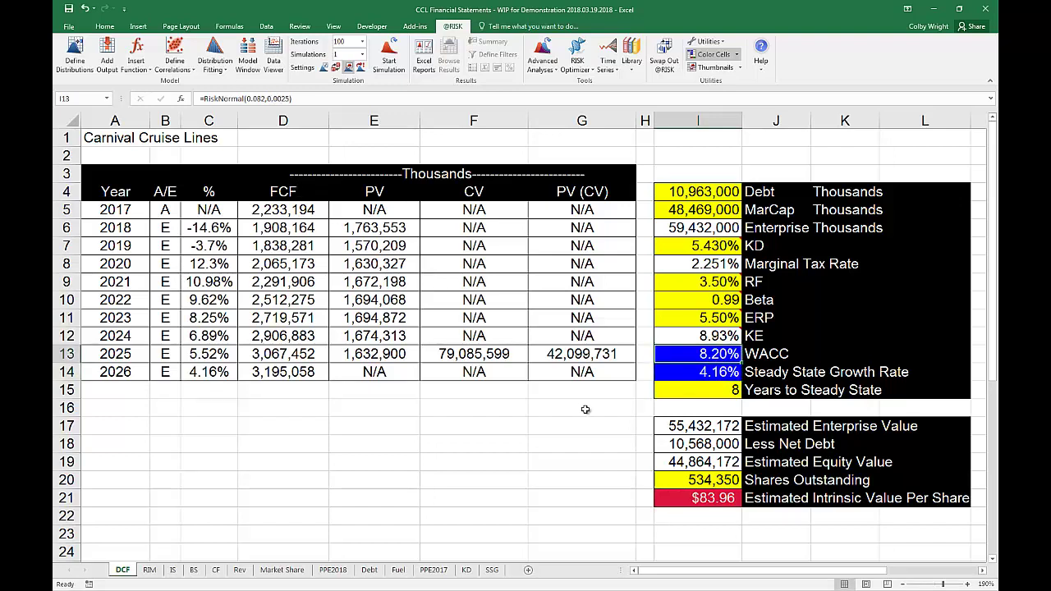
click(726, 374)
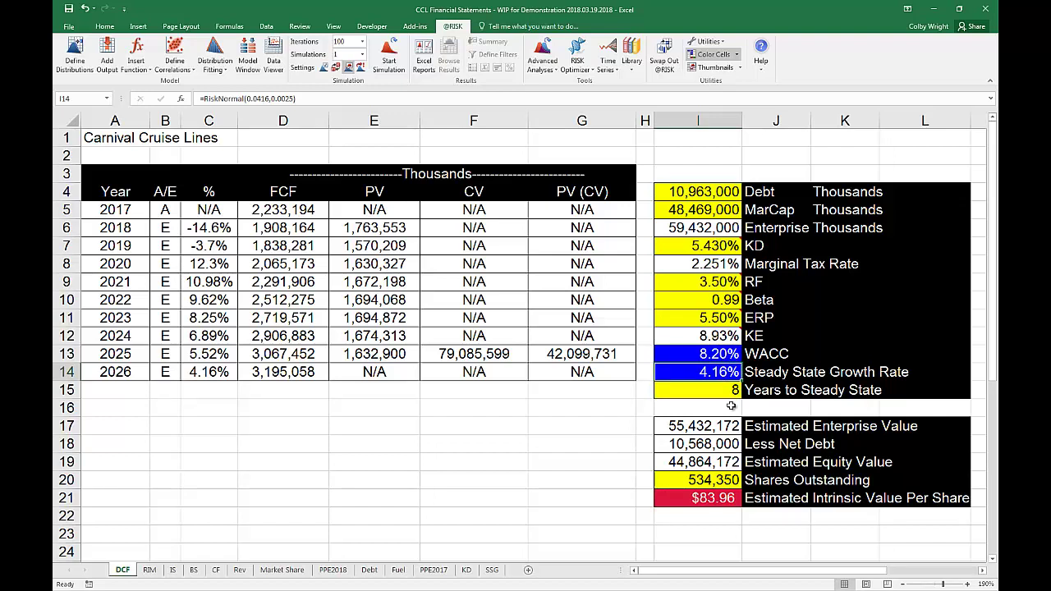
click(240, 570)
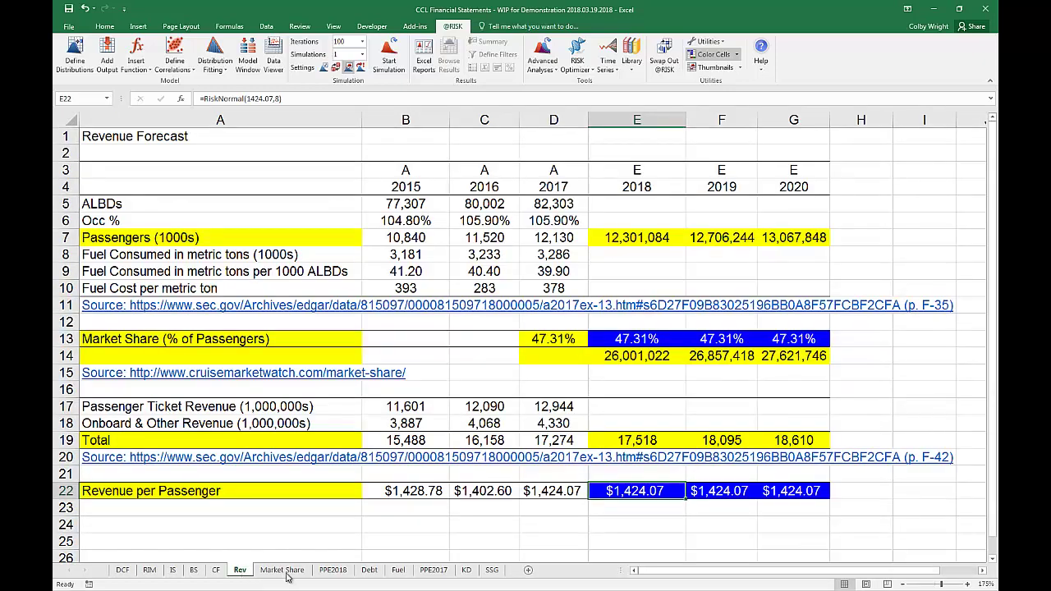
click(398, 571)
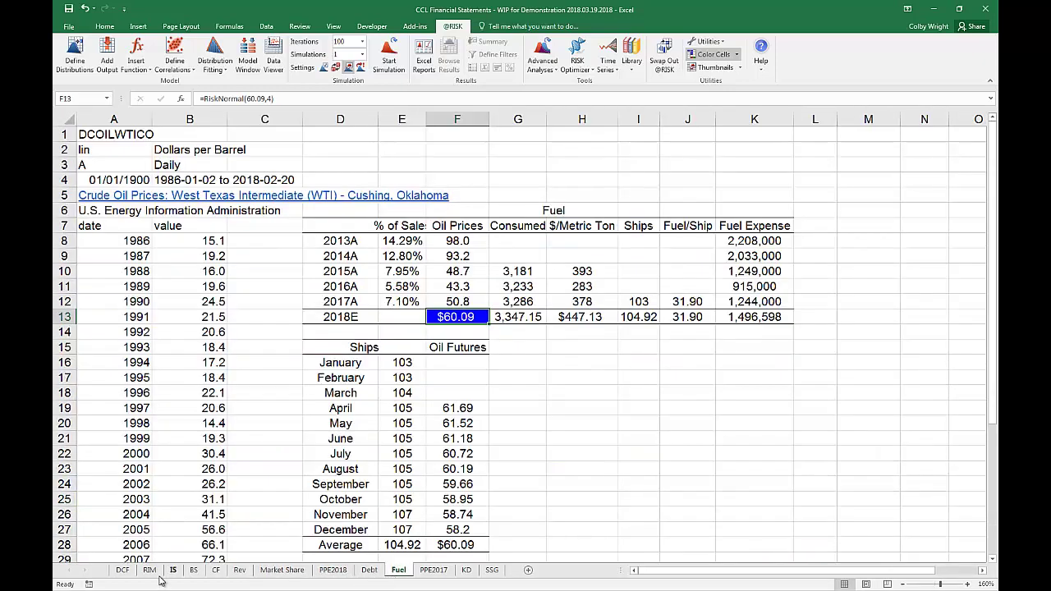
click(122, 569)
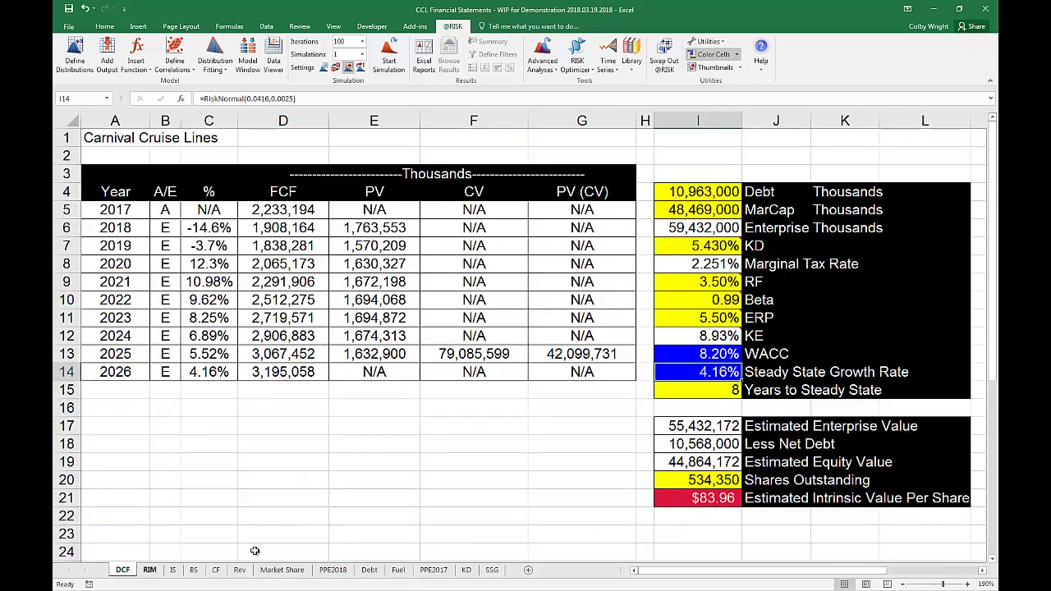
click(716, 502)
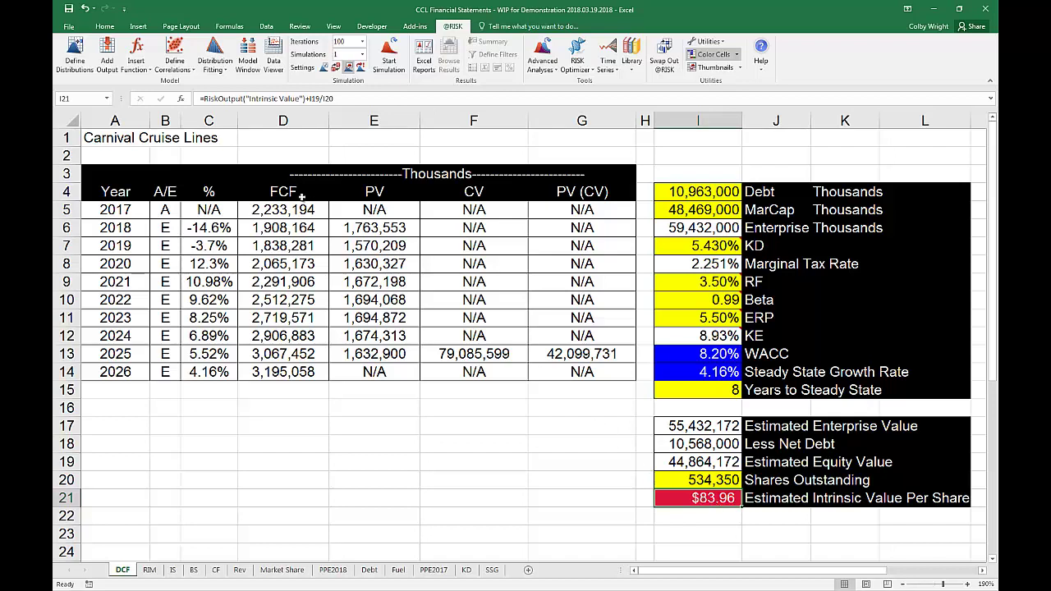
click(362, 41)
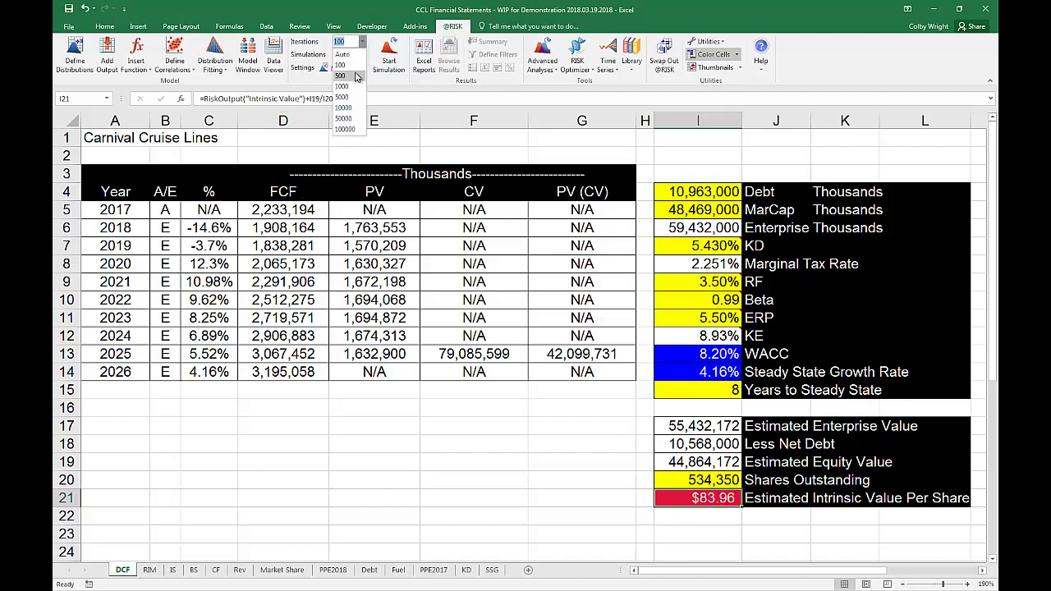
click(357, 76)
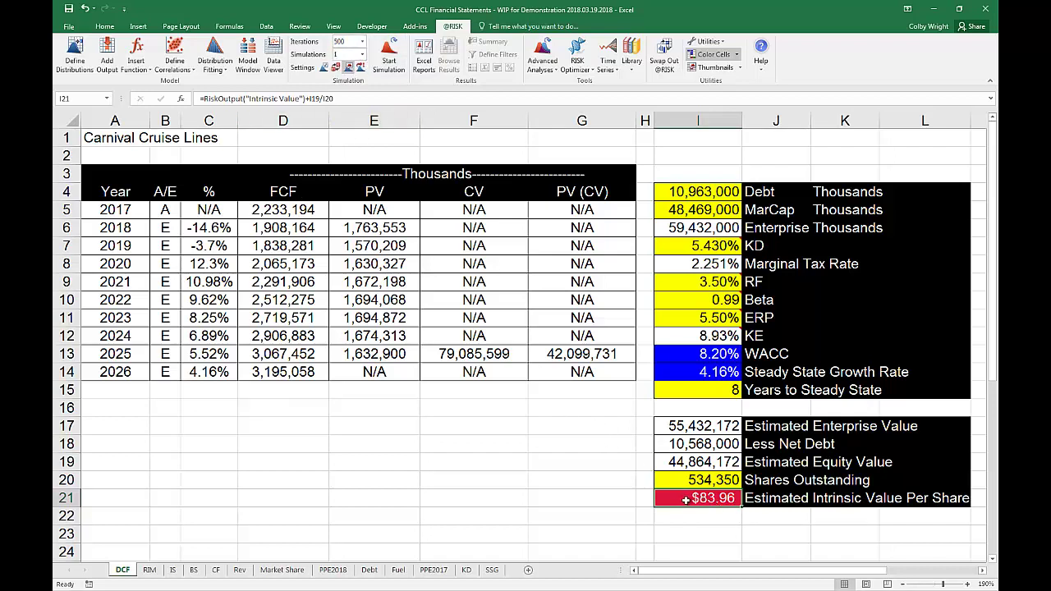
key(alt+Tab)
key(alt+Tab)
click(389, 60)
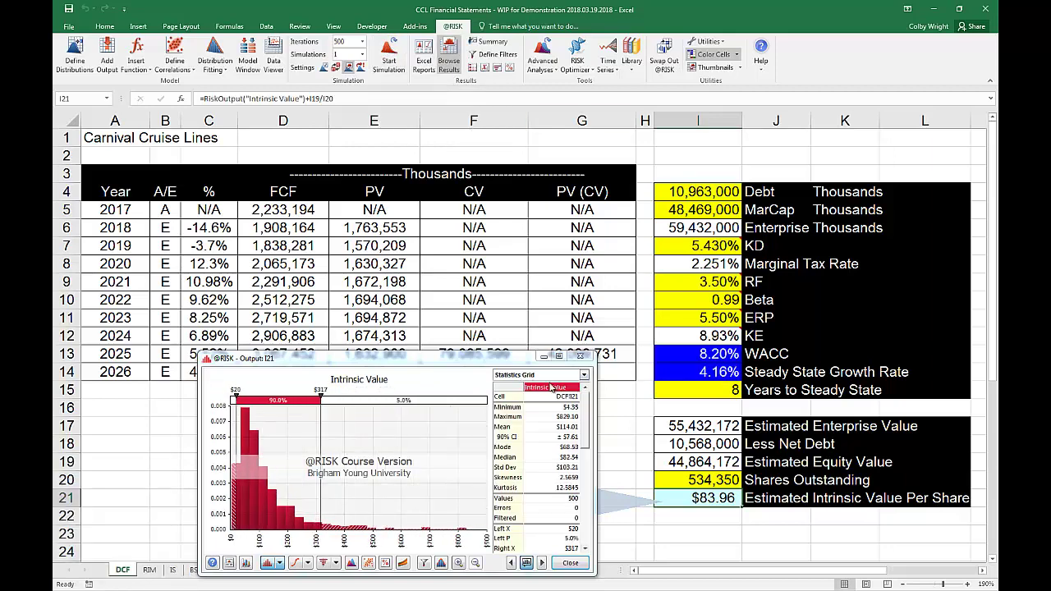
Step: Maximize the Intrinsic Value output graph and set its delimiters to minus infinity and $65 to read the probability below $65
click(560, 358)
click(560, 358)
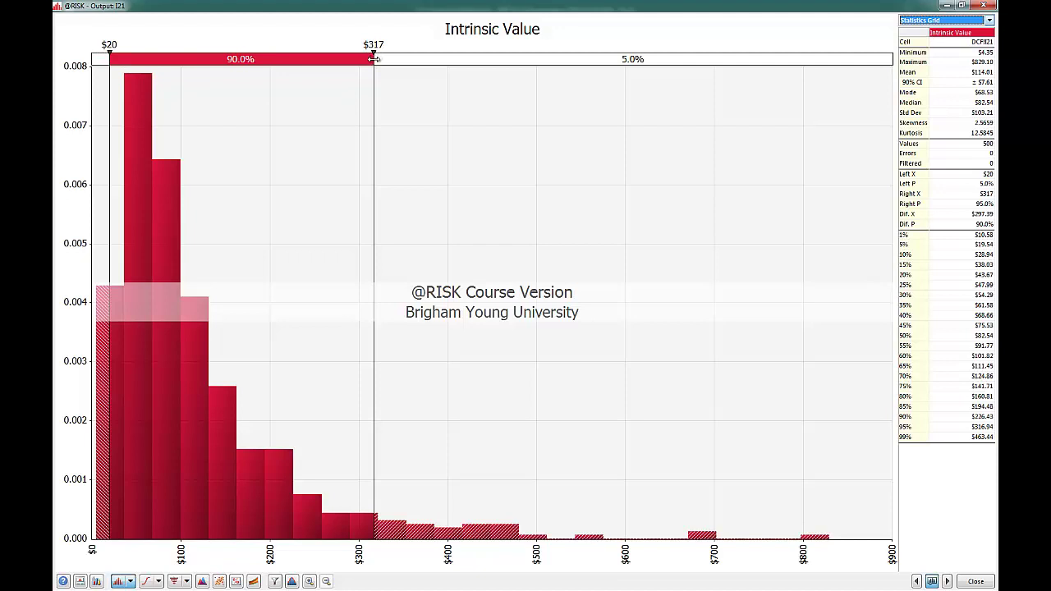
drag(372, 58, 151, 69)
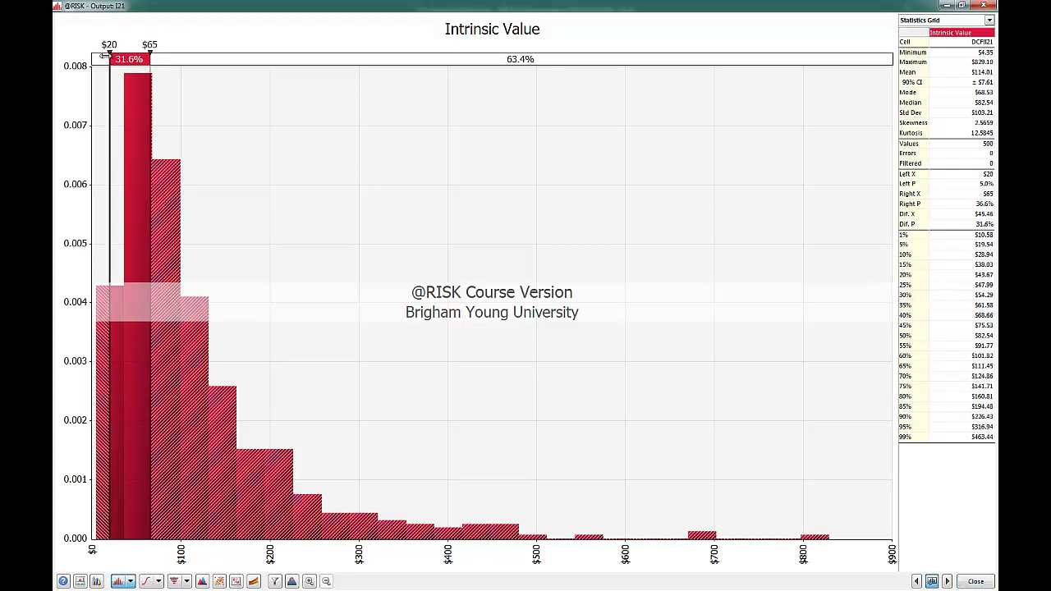
drag(109, 56, 92, 56)
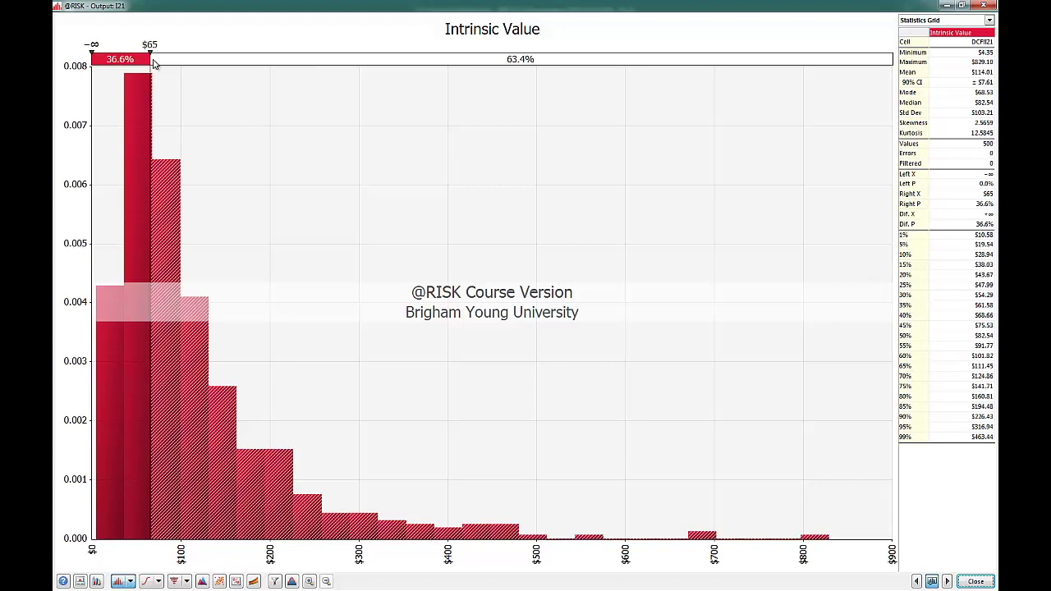
Step: Check the probability below $75 with the upper delimiter, and above $75 by setting the delimiters to $75 and plus infinity
drag(150, 59, 161, 59)
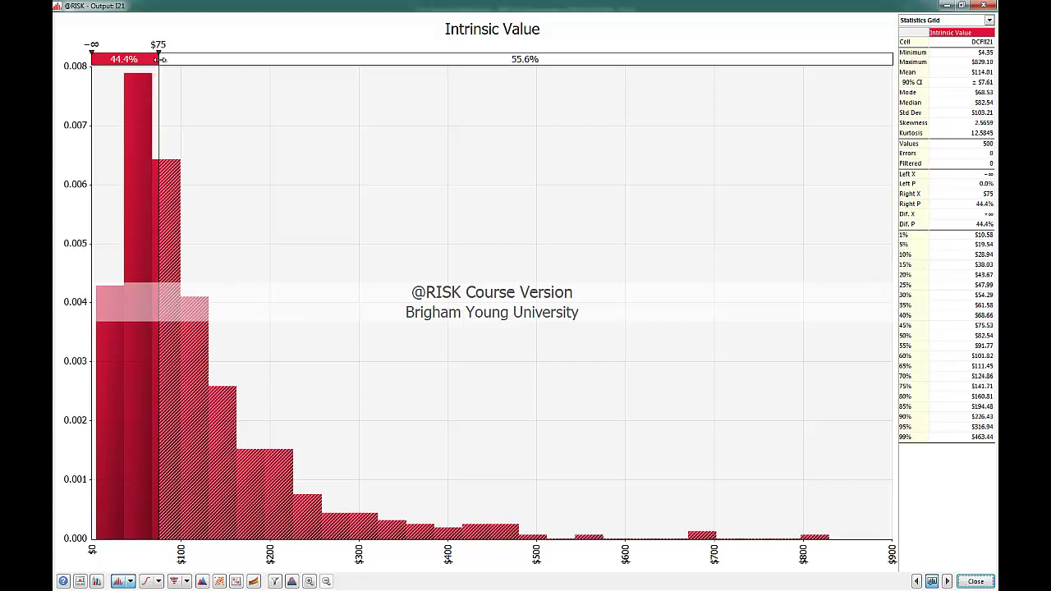
drag(161, 59, 894, 49)
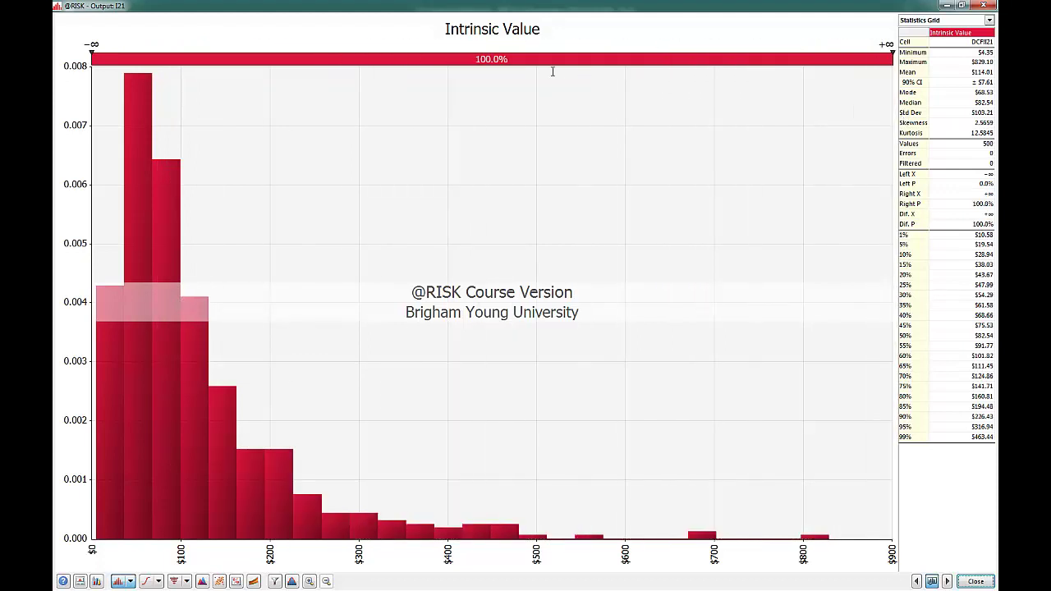
drag(92, 59, 159, 59)
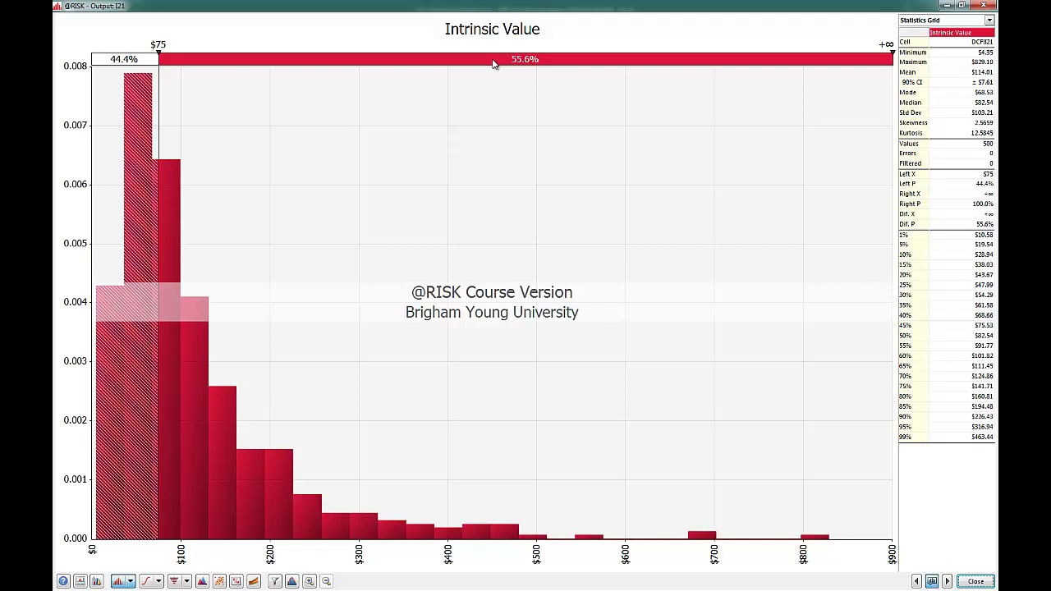
Step: Compare the probabilities above $80, $75 and $65 by moving the lower delimiter, ending at $65, and close the graph
click(160, 59)
drag(160, 59, 163, 59)
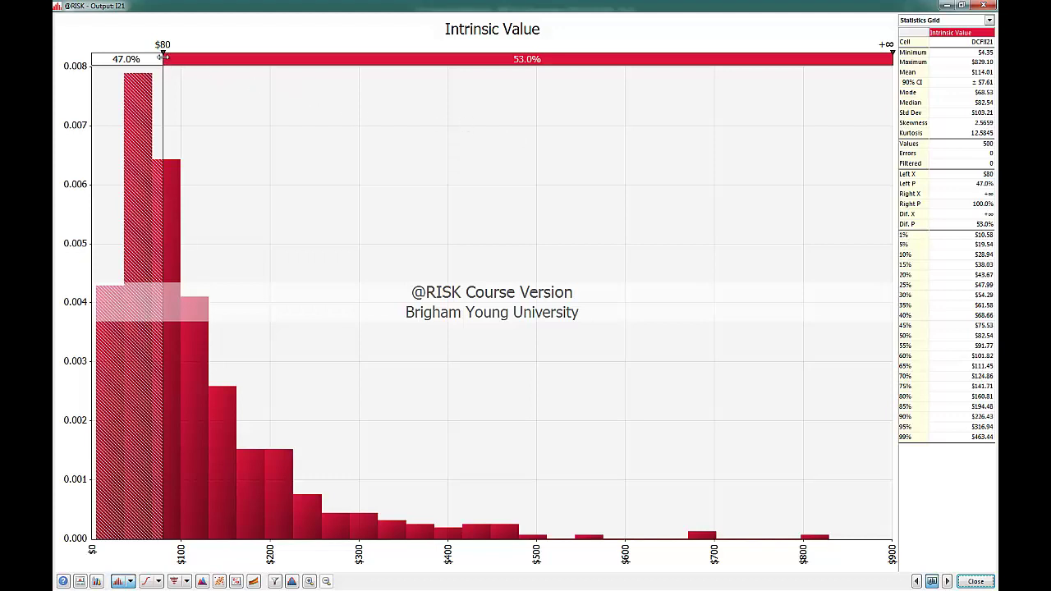
drag(162, 55, 158, 55)
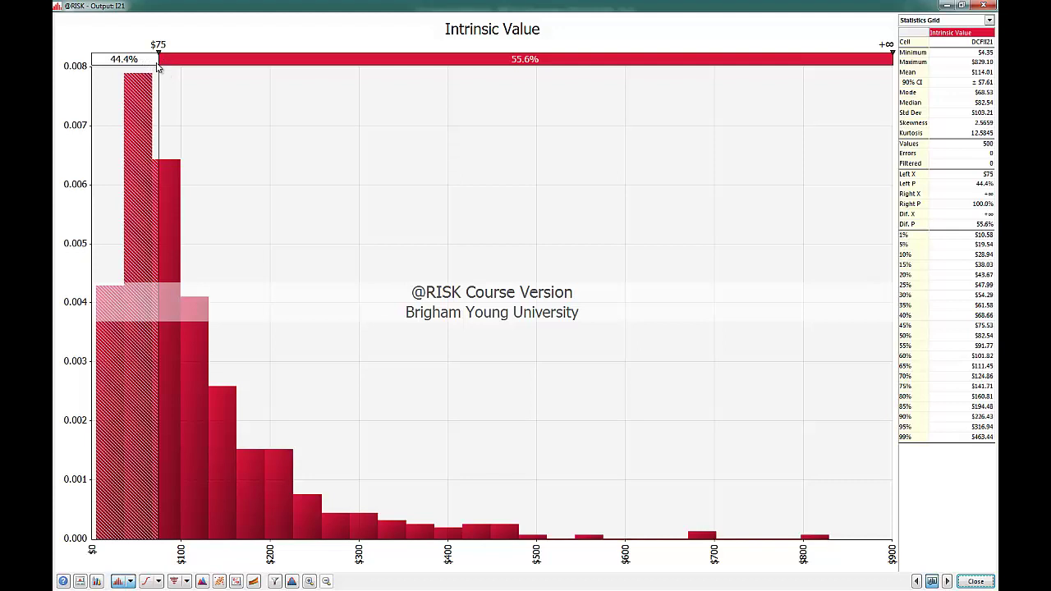
drag(157, 59, 150, 59)
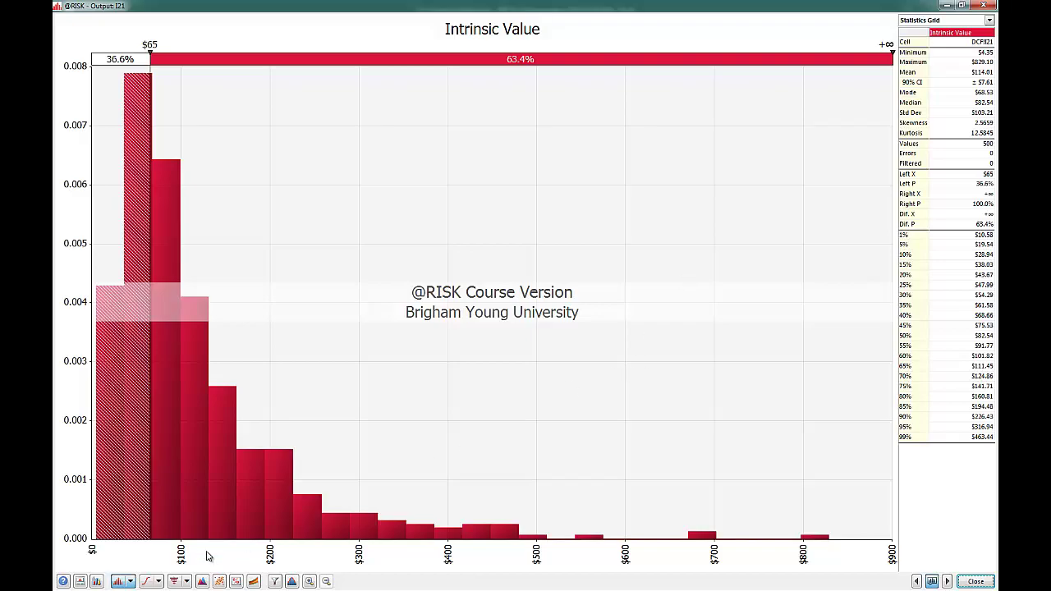
key(Escape)
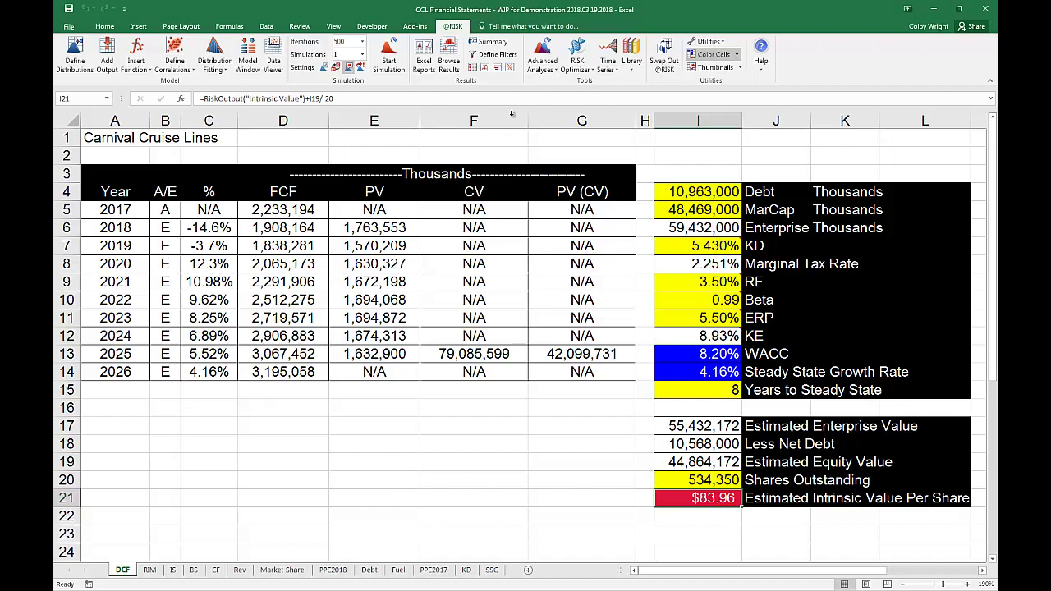
Step: Reopen the maximized Intrinsic Value results graph, set the lower delimiter to $75, and minimize the graph window
click(448, 51)
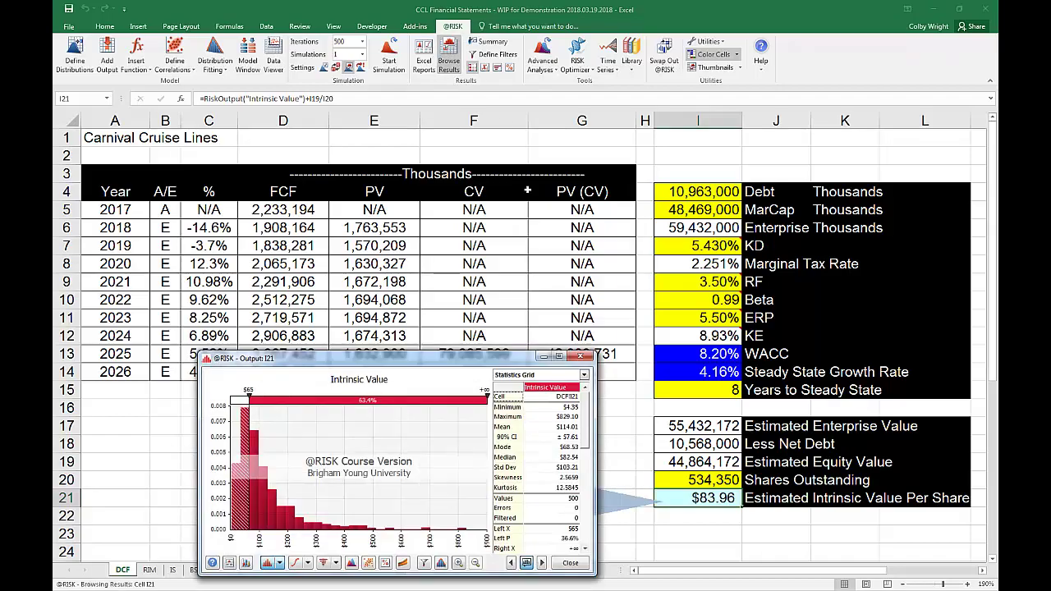
click(564, 358)
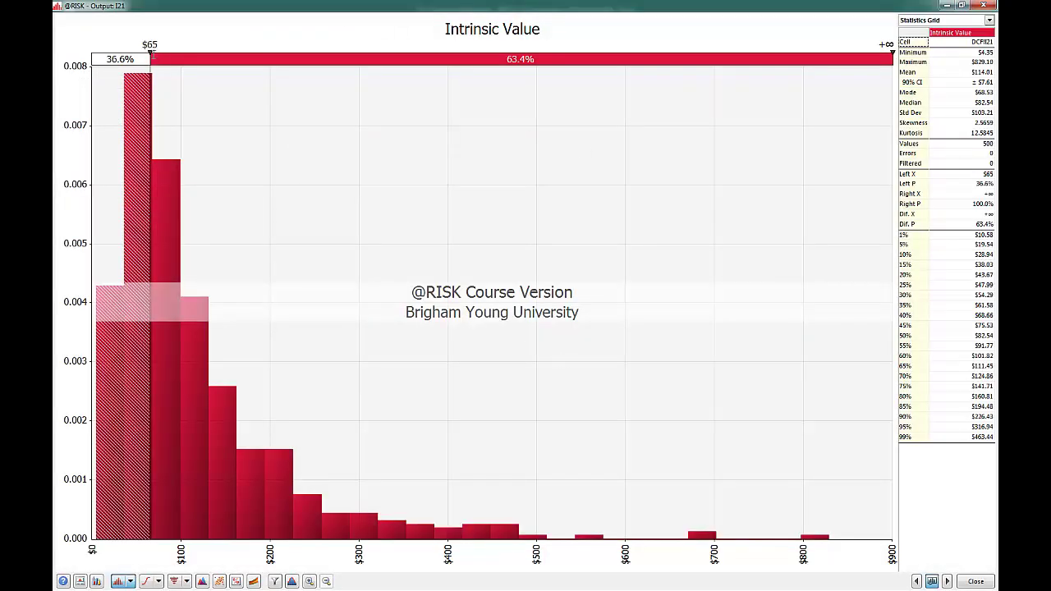
drag(150, 59, 158, 59)
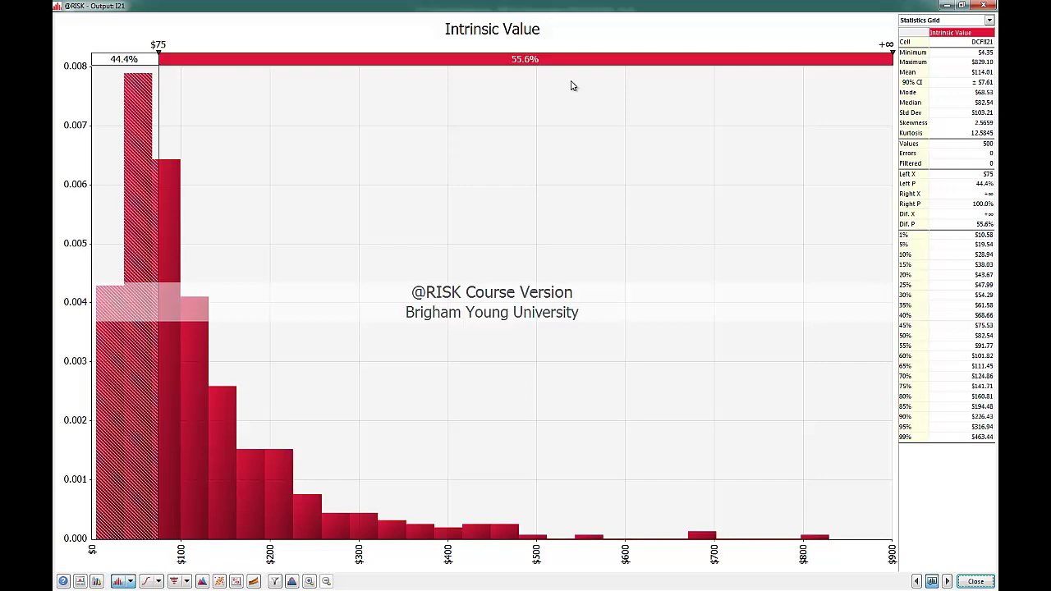
click(947, 6)
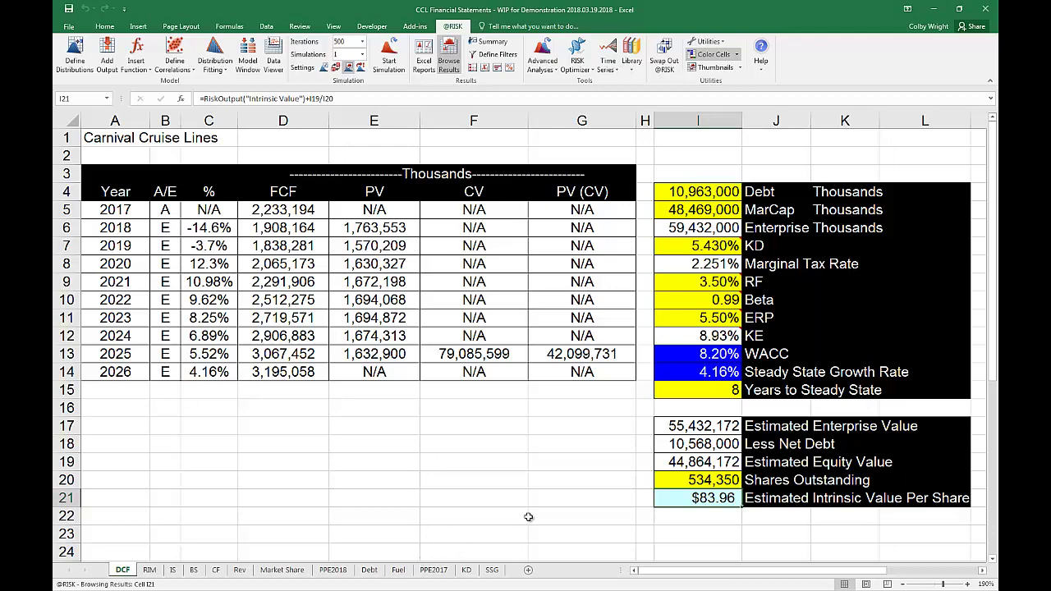
Step: Review the 2018–2020 market share and revenue per passenger distributions on the Rev sheet
click(283, 570)
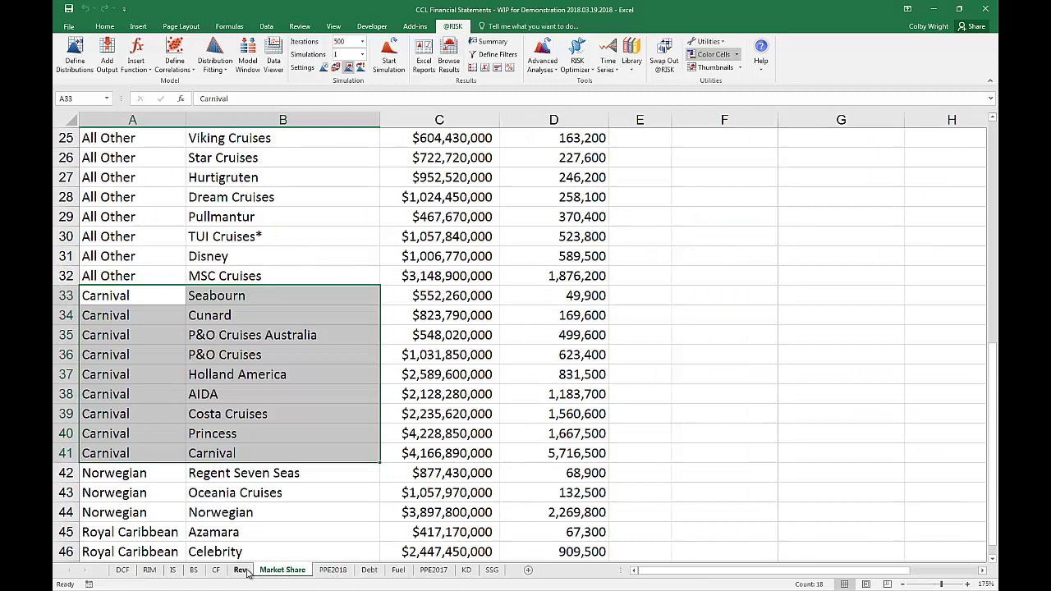
click(239, 570)
drag(637, 339, 794, 338)
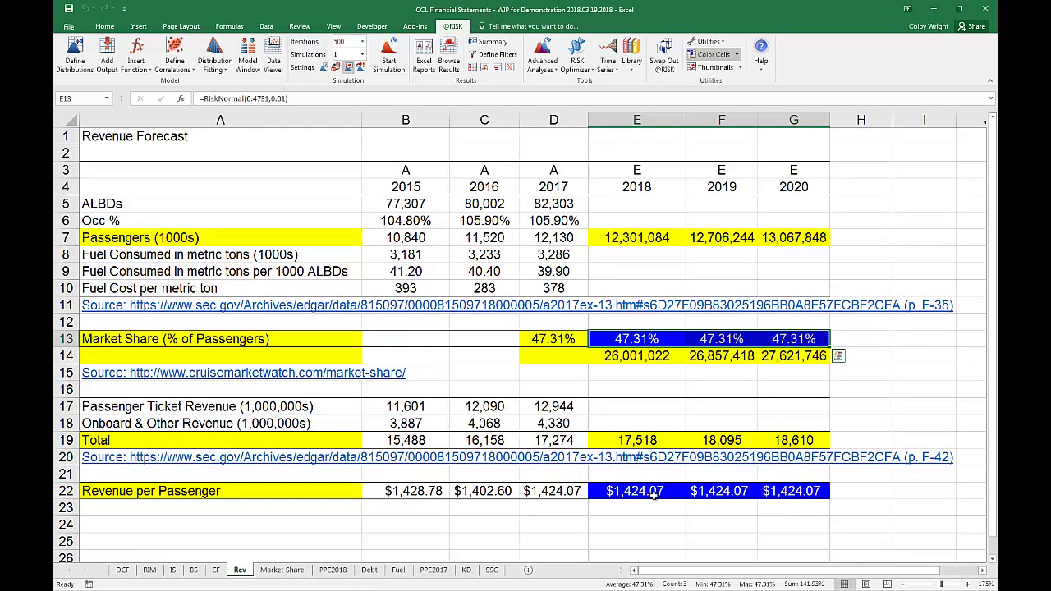
drag(654, 495, 807, 491)
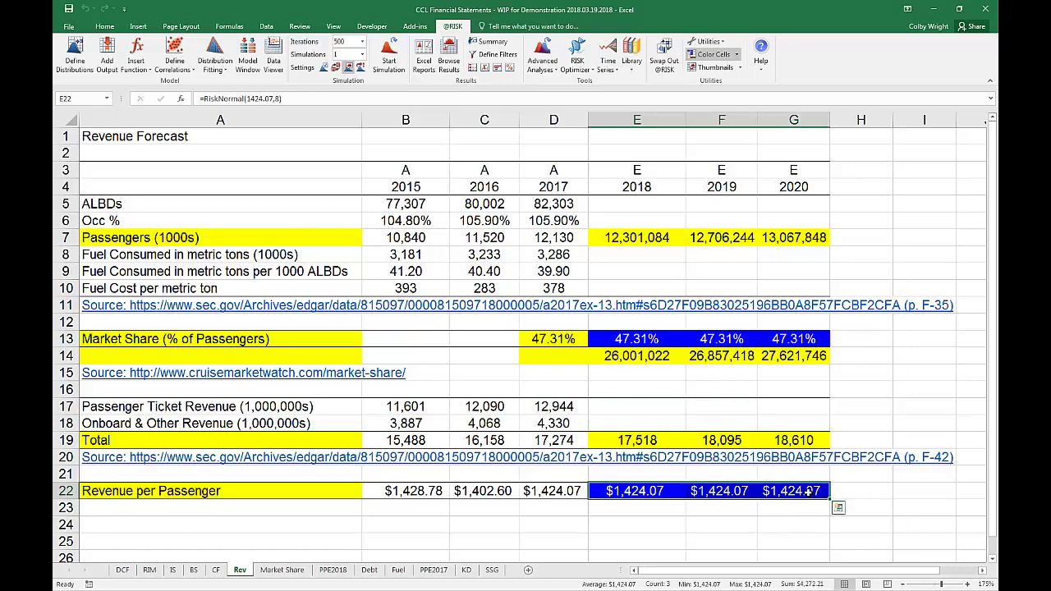
click(577, 492)
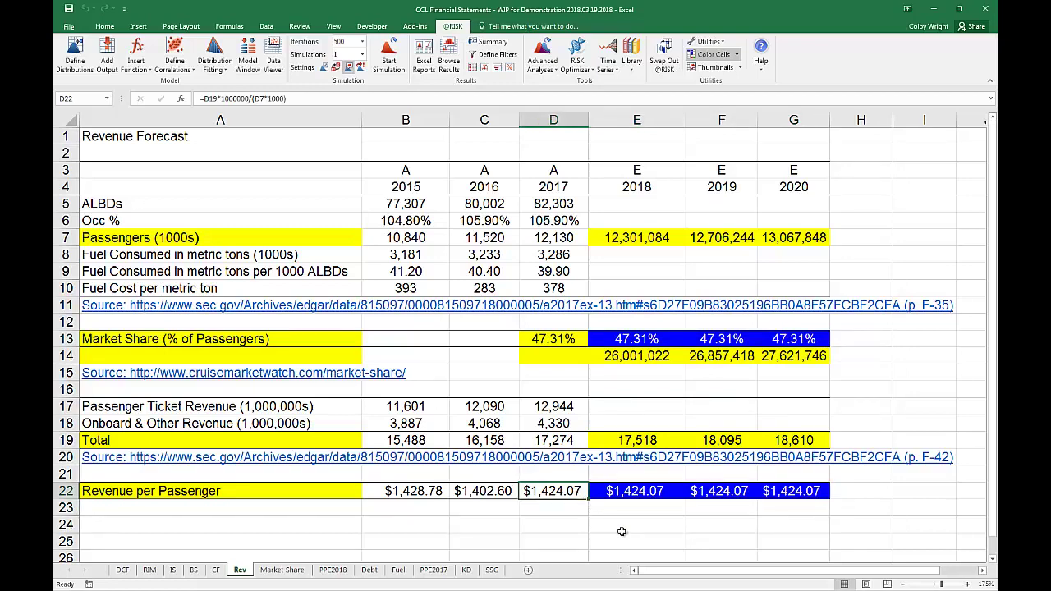
Step: Return to the DCF sheet and reopen the Intrinsic Value results graph at full size
click(132, 570)
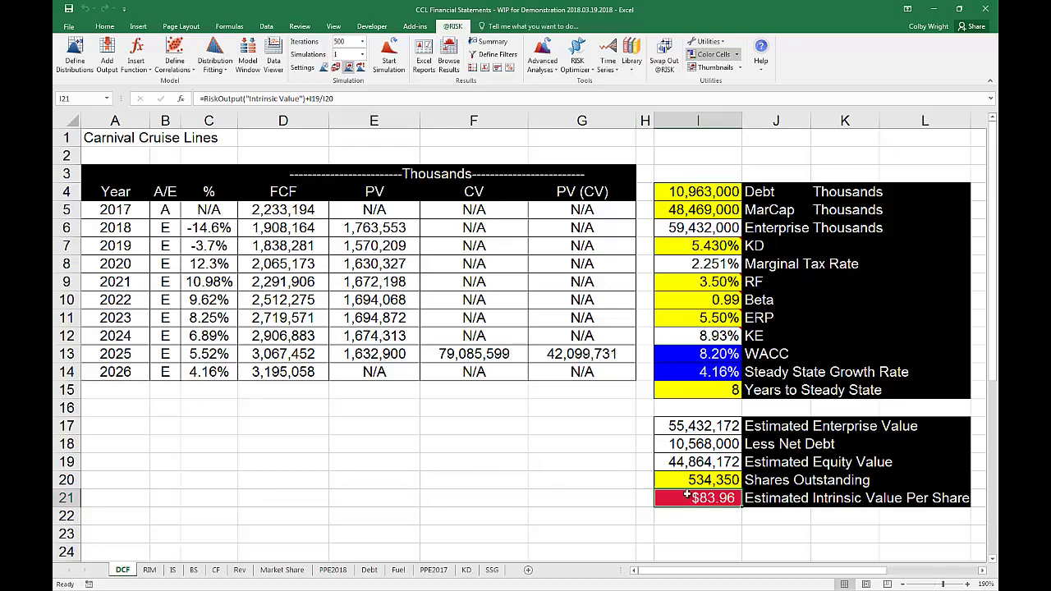
click(444, 54)
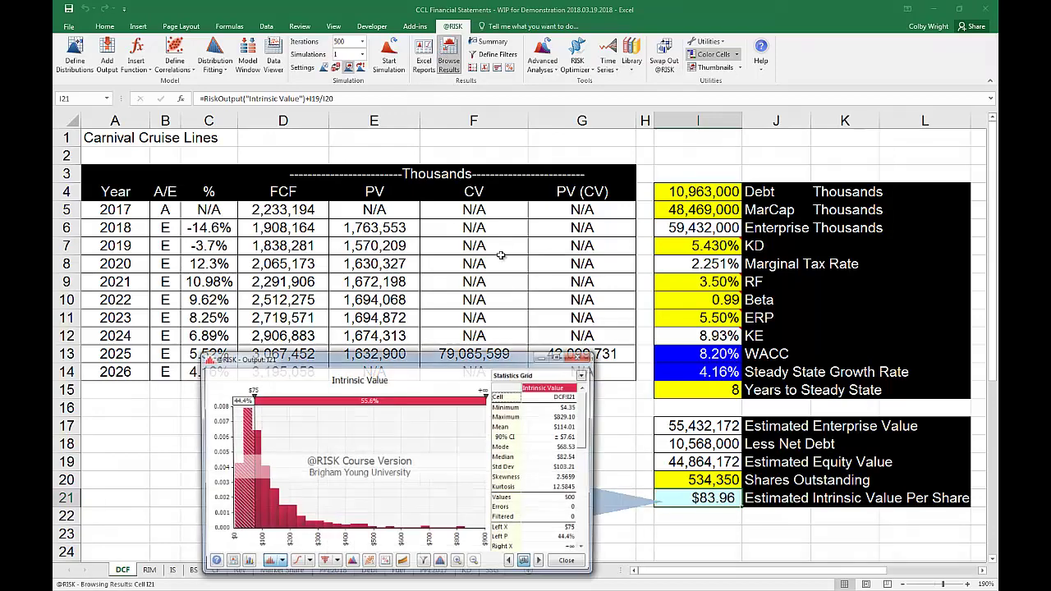
double_click(555, 356)
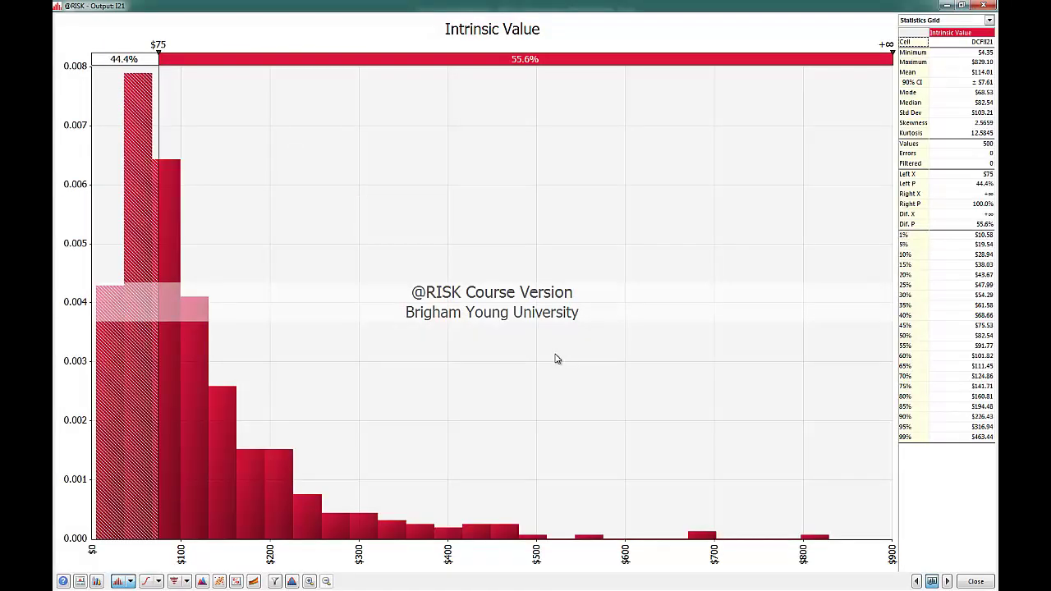